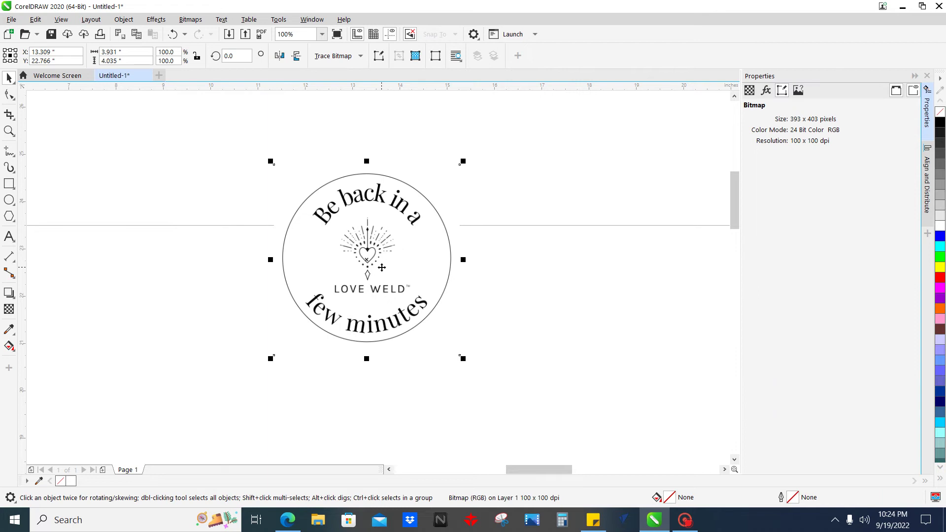
Drag the circular 'Be back in a few minutes' logo bitmap further left on the page
left_click_drag(382, 267, 270, 257)
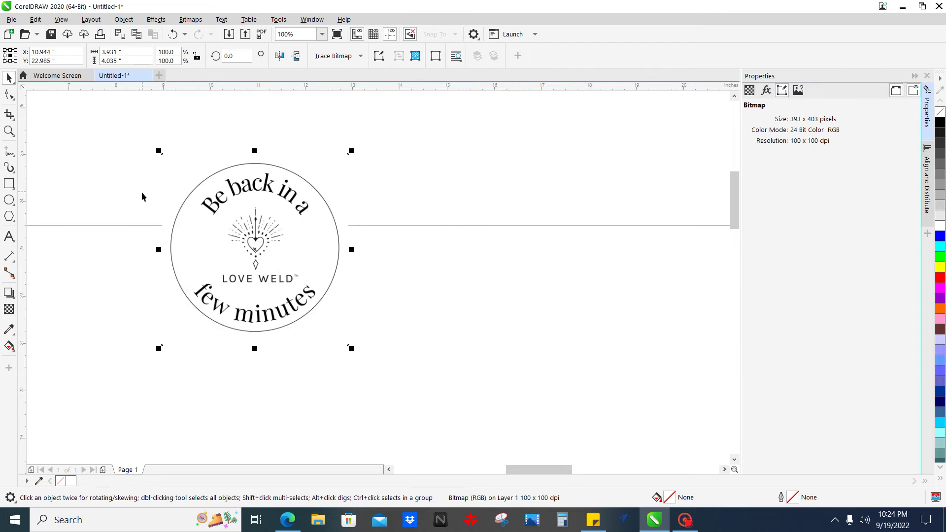
left_click_drag(141, 195, 217, 212)
scroll(261, 228, "up", 2)
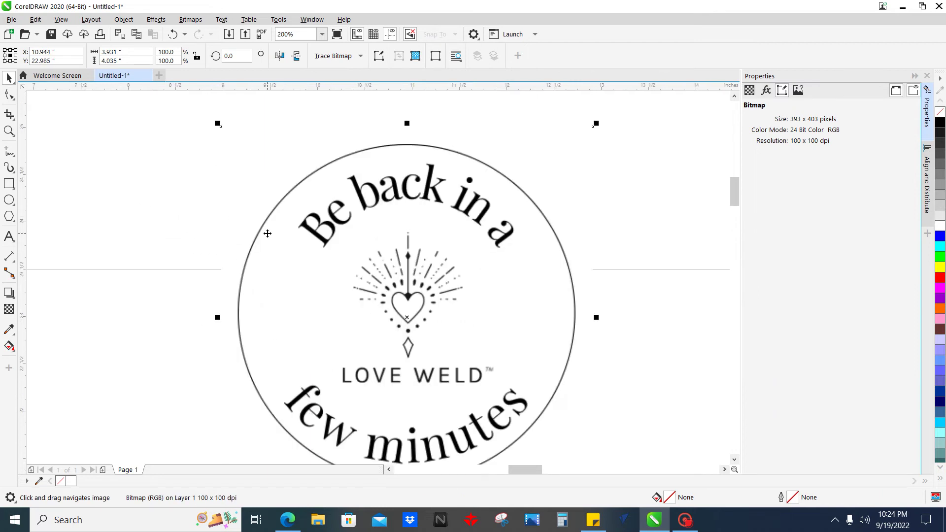
scroll(268, 233, "down", 2)
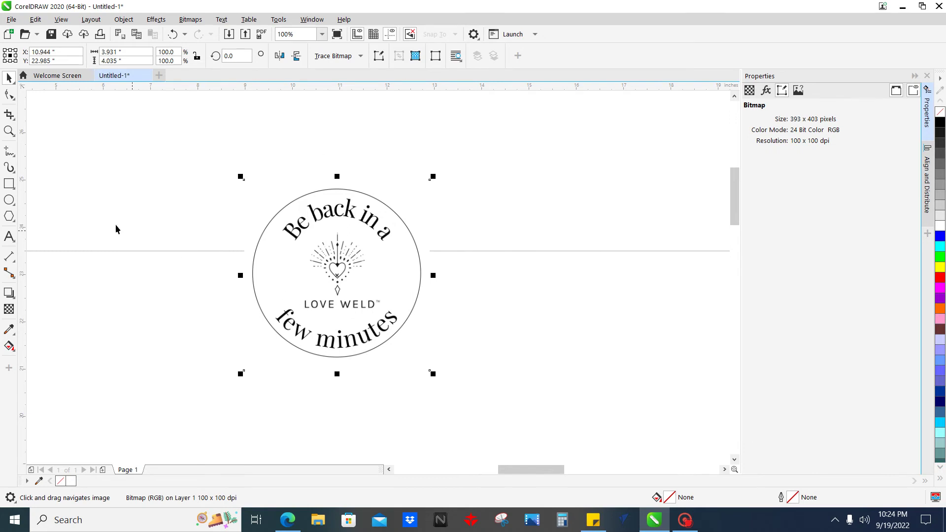
left_click(12, 19)
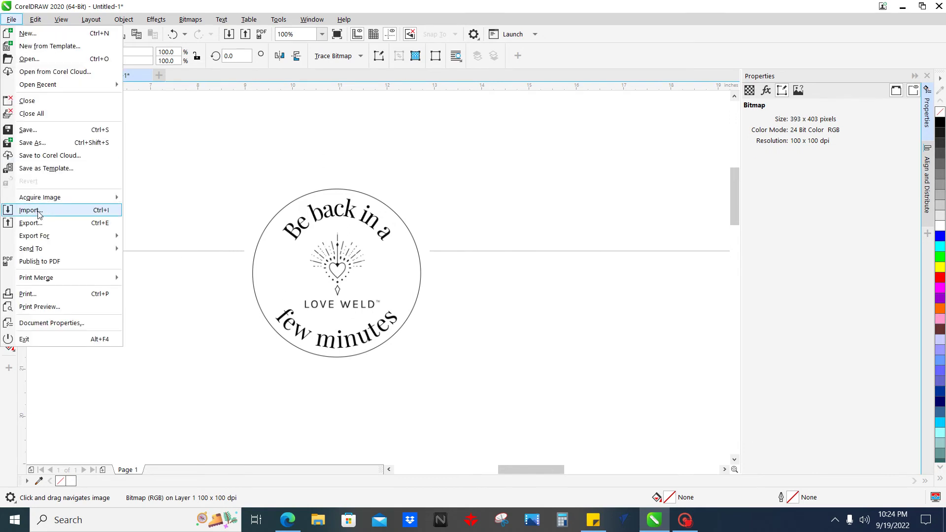
Import Acacia wood.jpg from the stain colors folder and place it on the page
left_click(25, 212)
left_click(58, 154)
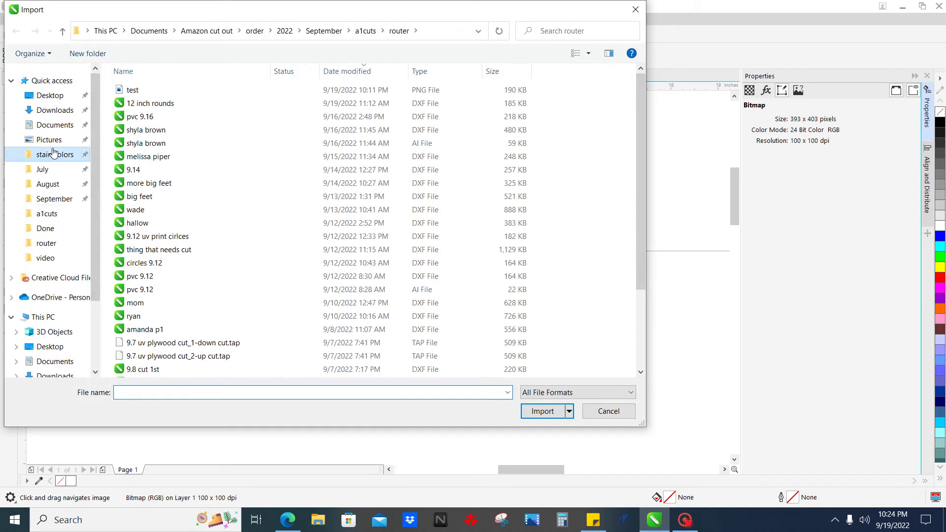
left_click(273, 109)
double_click(273, 109)
left_click(495, 225)
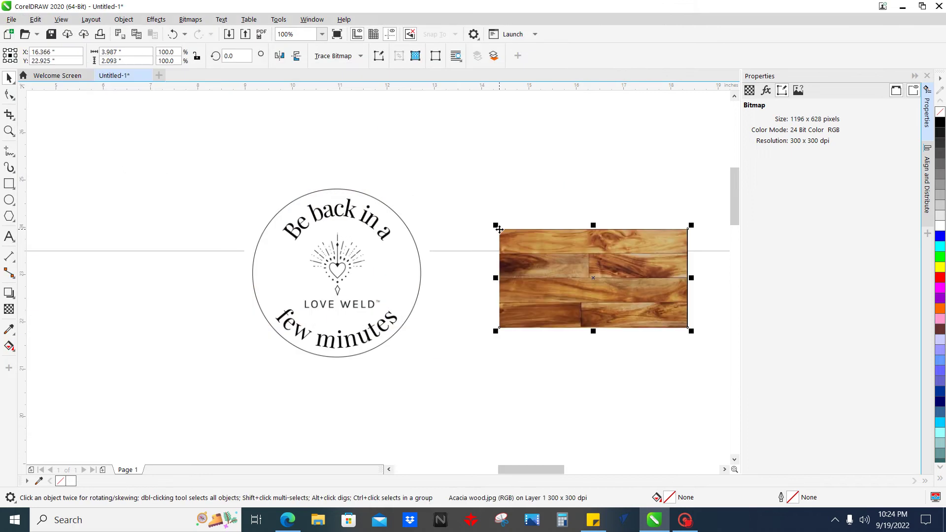
left_click_drag(560, 278, 107, 134)
Set the wood image on the centre line to the left of the logo
left_click(317, 261)
left_click_drag(317, 261, 408, 221)
left_click(182, 148)
left_click_drag(181, 148, 212, 254)
scroll(349, 296, "up", 2)
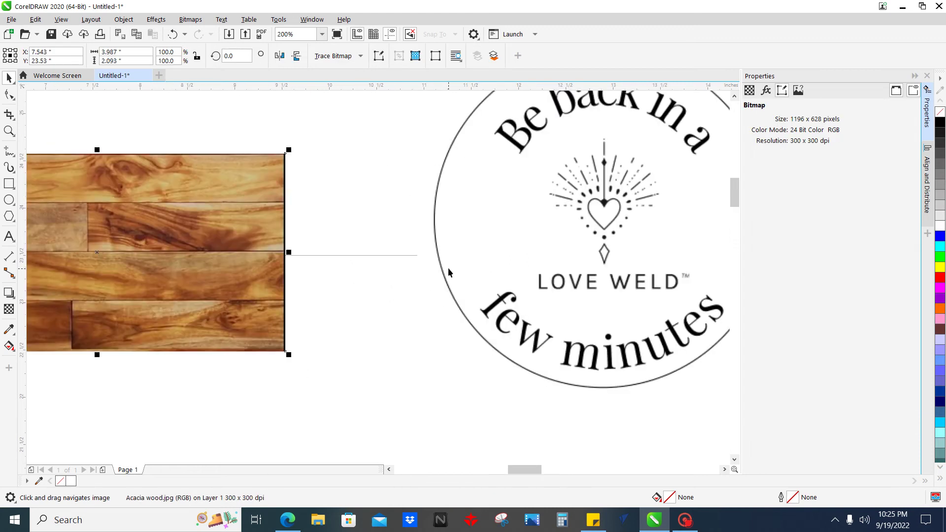
scroll(449, 293, "down", 2)
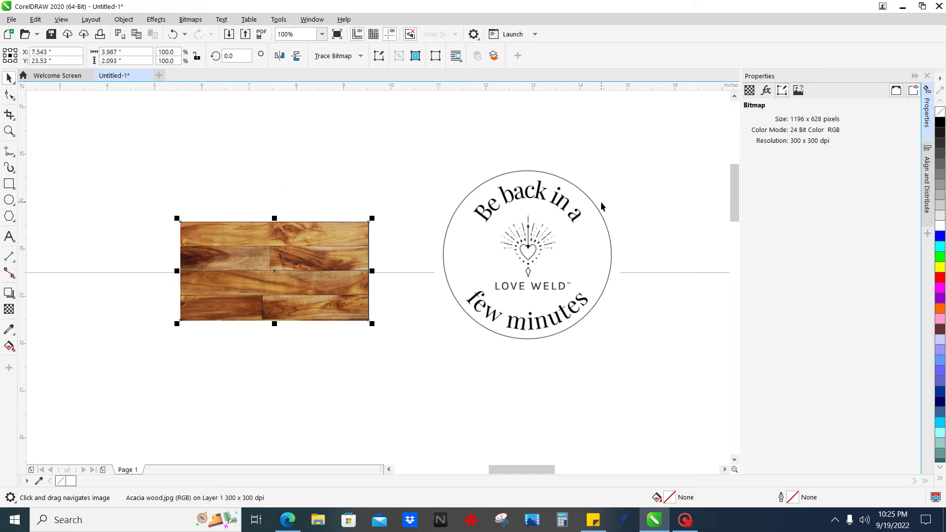
left_click(586, 236)
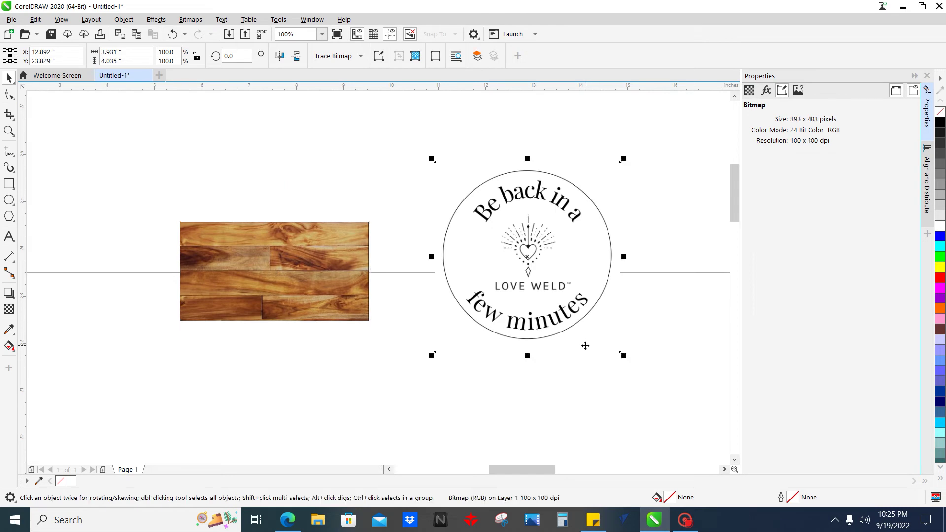
Move the logo and wood image closer together side by side
left_click_drag(565, 218, 416, 258)
left_click(538, 264)
left_click(572, 251)
left_click_drag(137, 270, 198, 245)
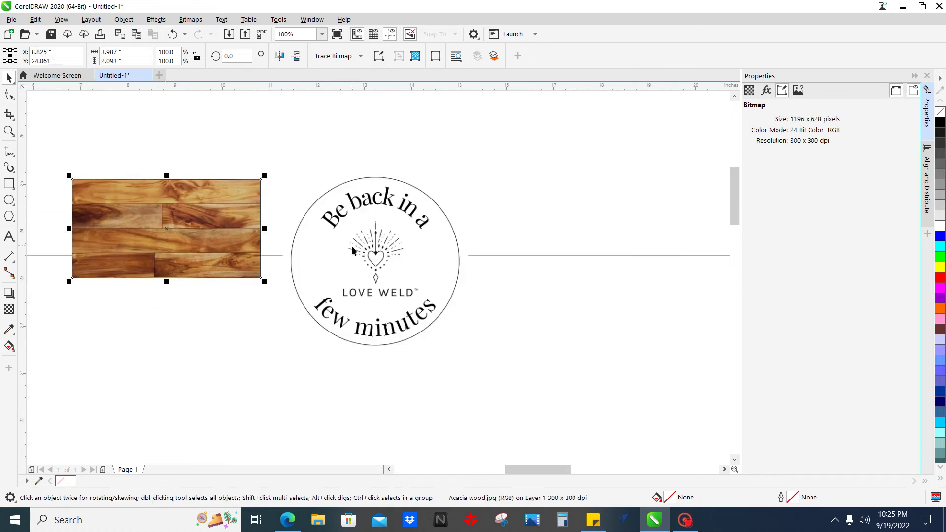
scroll(384, 251, "left", 2)
left_click(423, 270)
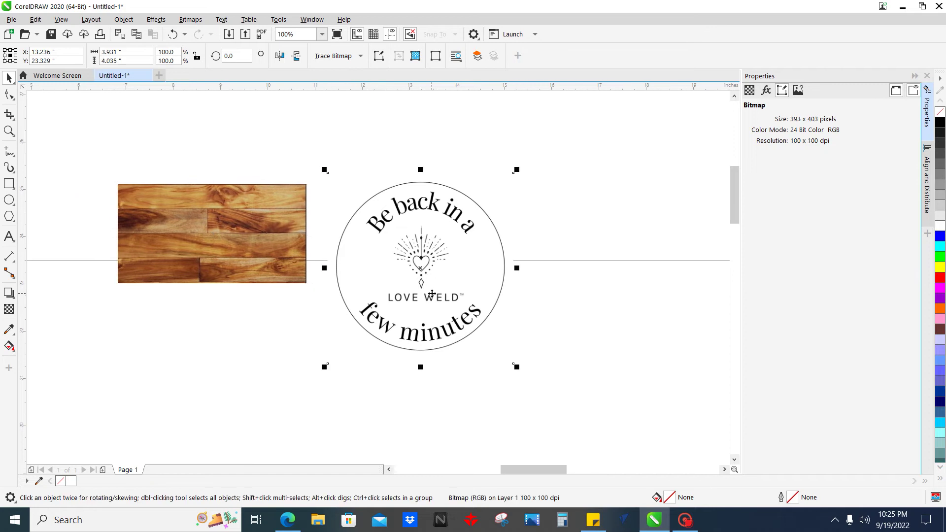
Zoom in to inspect the logo's edges and reselect the logo bitmap
scroll(466, 242, "up", 2)
scroll(466, 242, "up", 1)
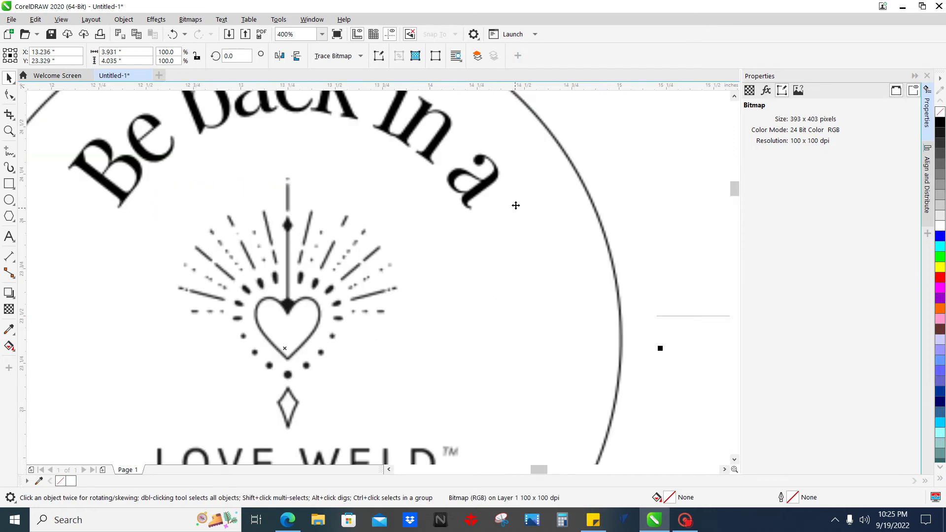
scroll(476, 163, "up", 2)
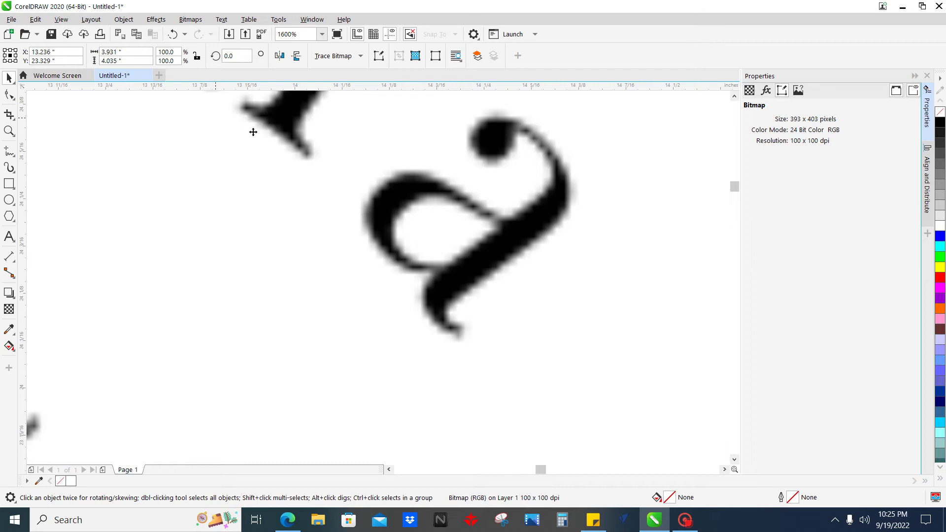
scroll(446, 177, "down", 3)
scroll(447, 177, "up", 3)
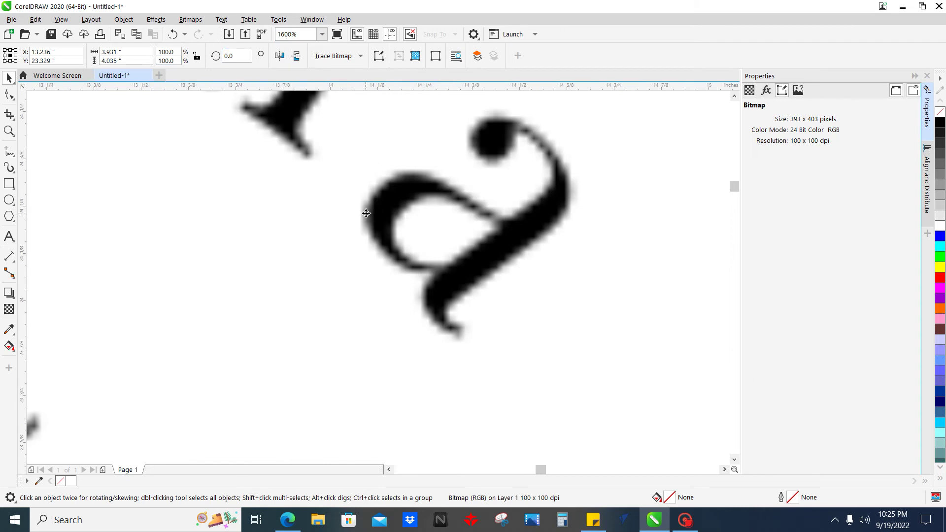
scroll(366, 213, "down", 2)
scroll(366, 213, "down", 3)
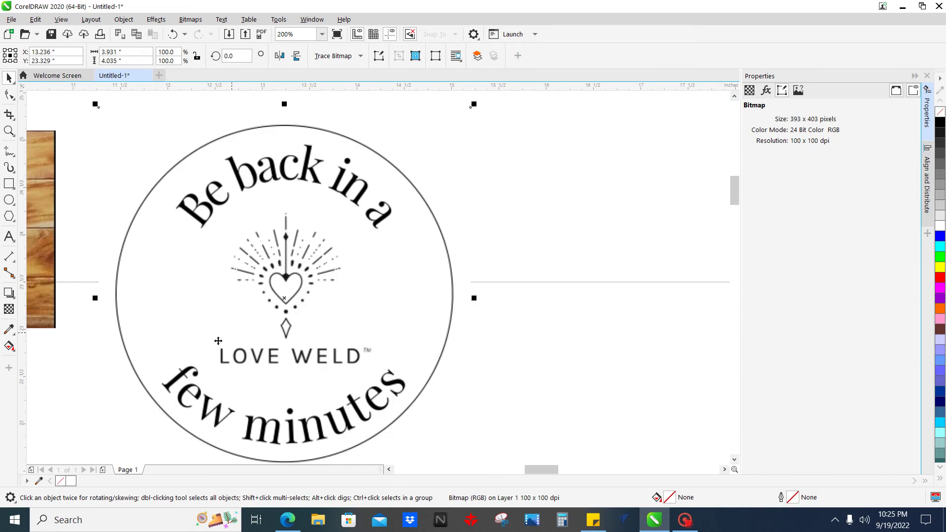
scroll(285, 306, "up", 2)
scroll(433, 219, "up", 2)
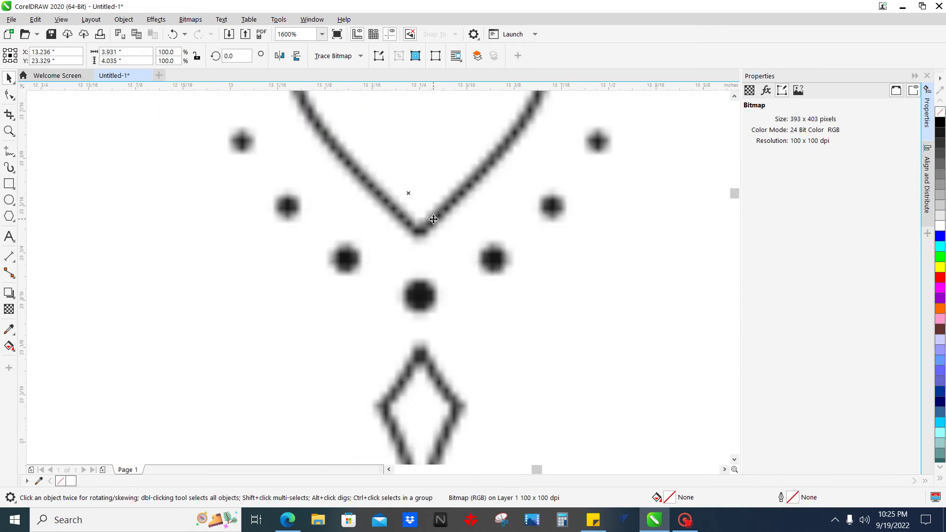
scroll(434, 218, "down", 3)
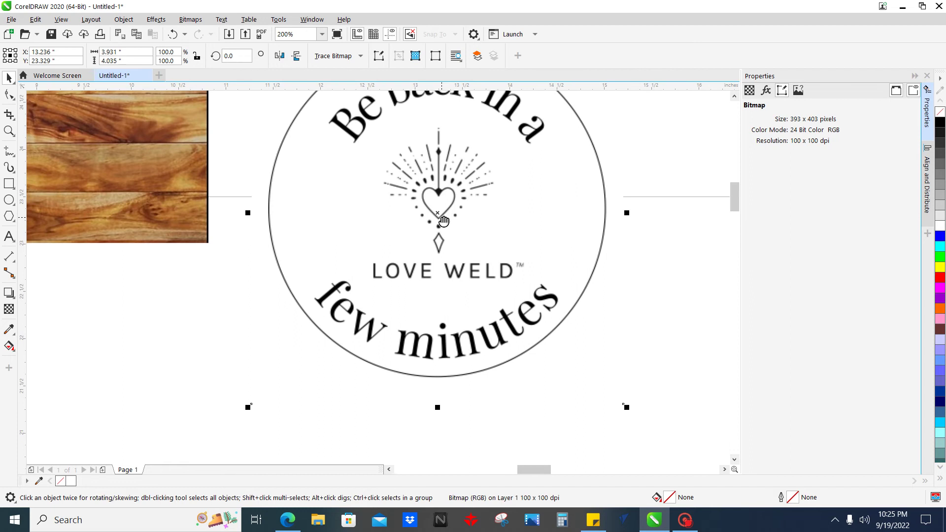
left_click_drag(442, 217, 410, 271)
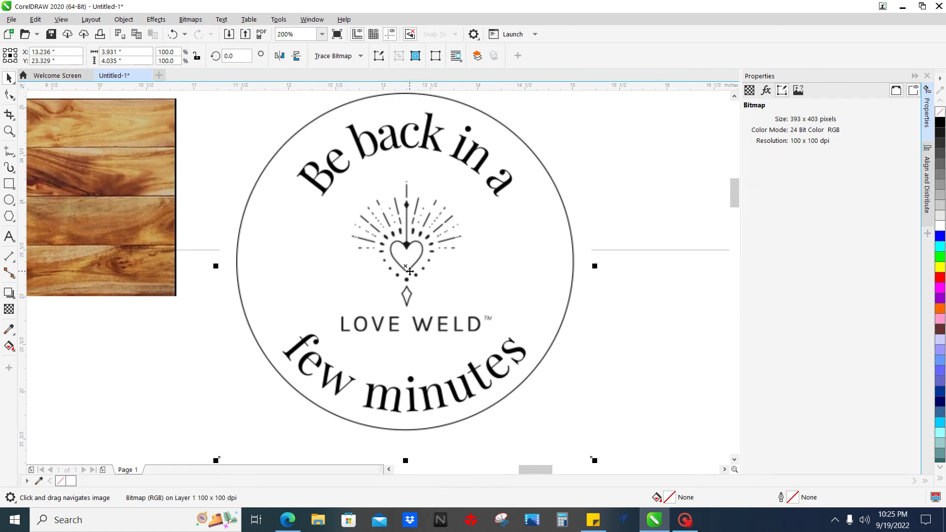
left_click(637, 211)
left_click(477, 239)
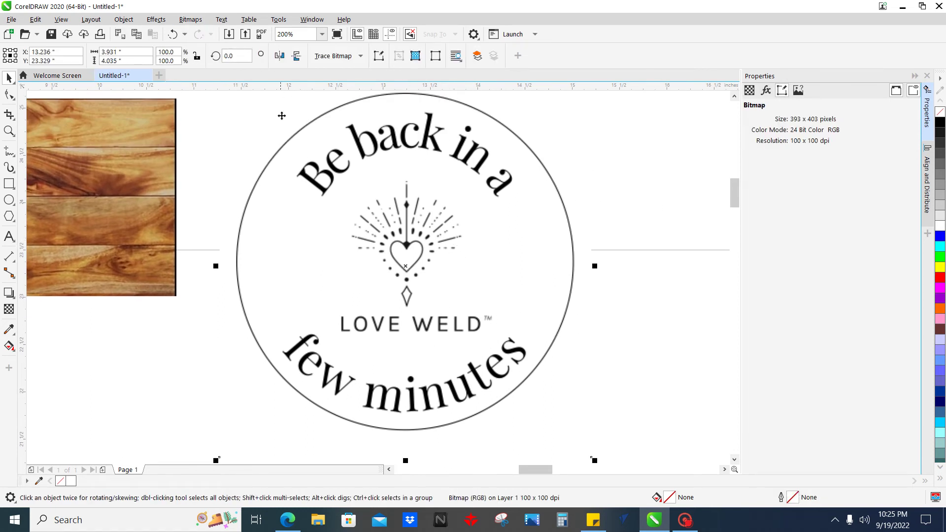
Convert the logo to a 100 dpi RGB bitmap with transparent background, then nudge it right
left_click(190, 22)
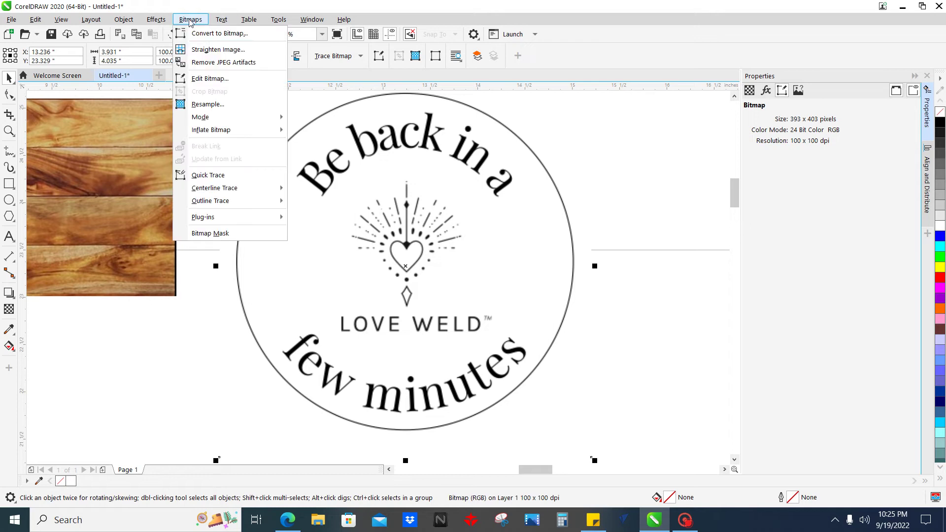
left_click(206, 34)
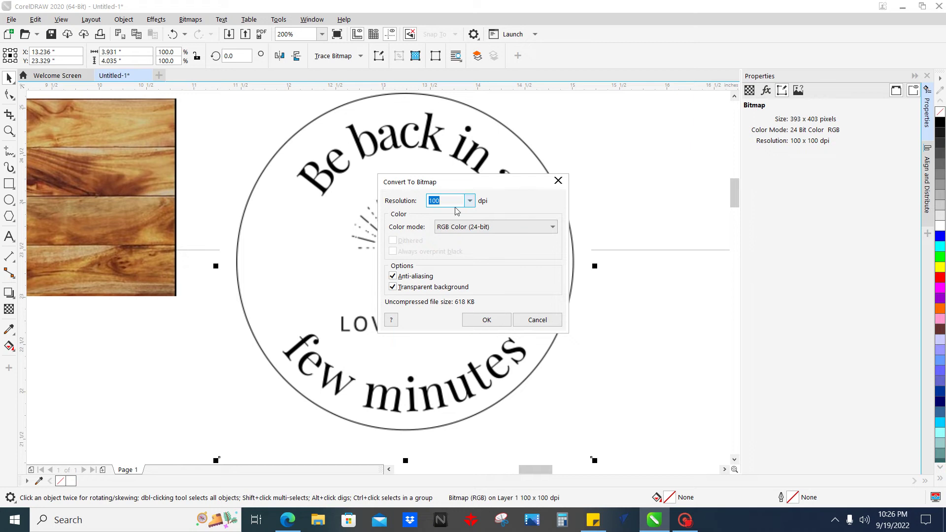
left_click(486, 322)
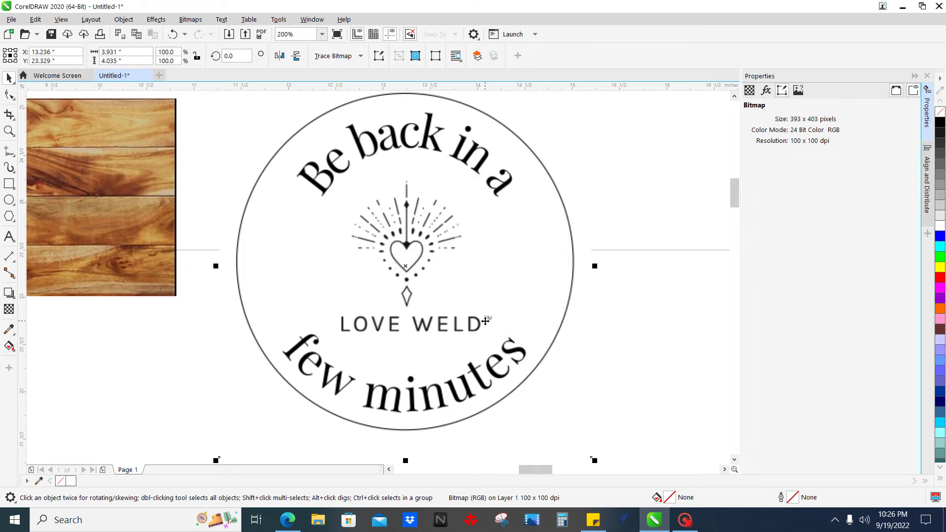
left_click_drag(352, 238, 405, 243)
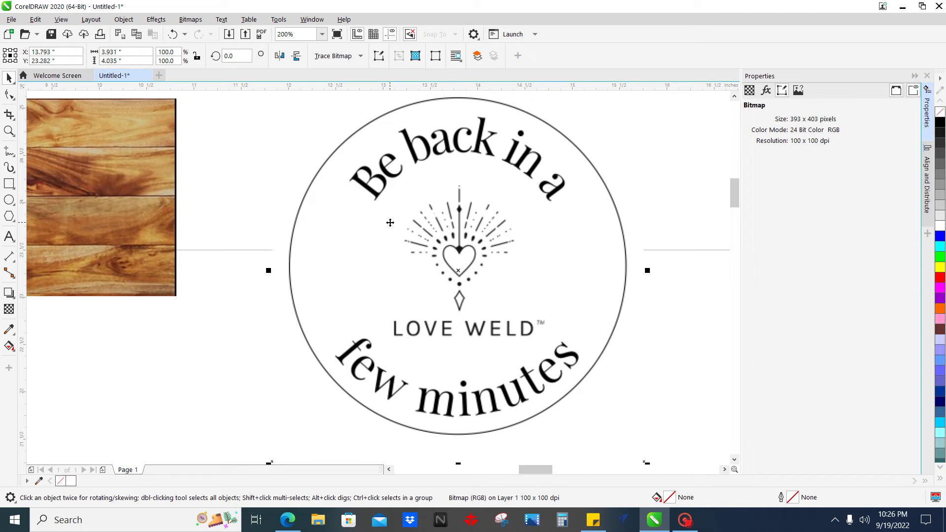
Preview a Line art outline trace of the logo, then cancel it, leaving the bitmap untraced
left_click(340, 57)
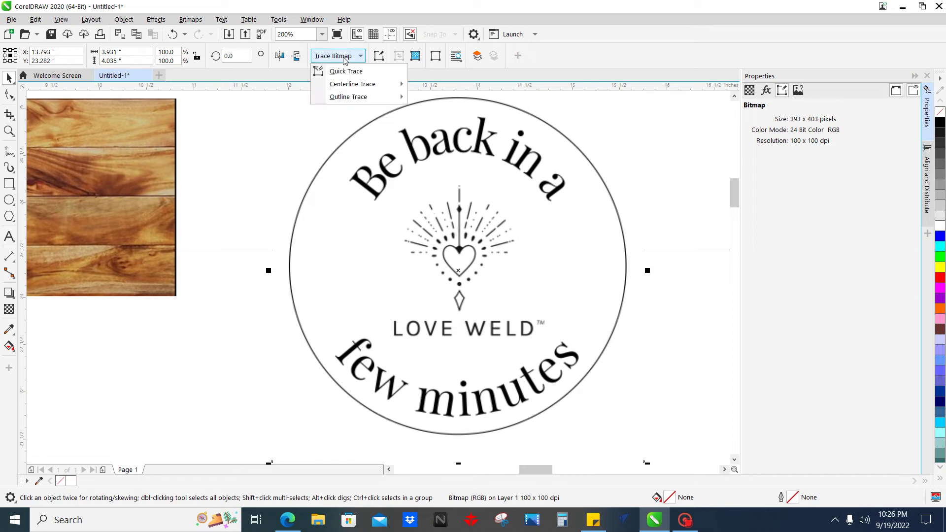
mouse_move(356, 97)
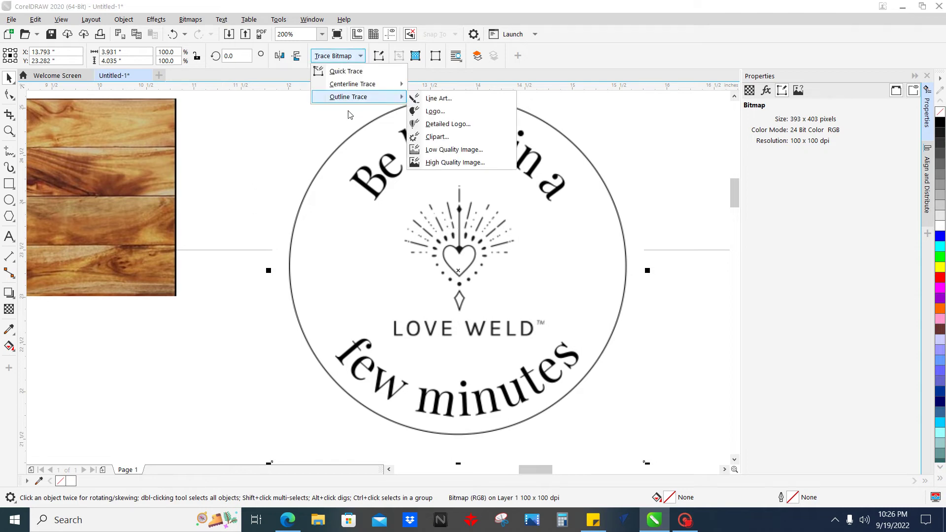
left_click(433, 99)
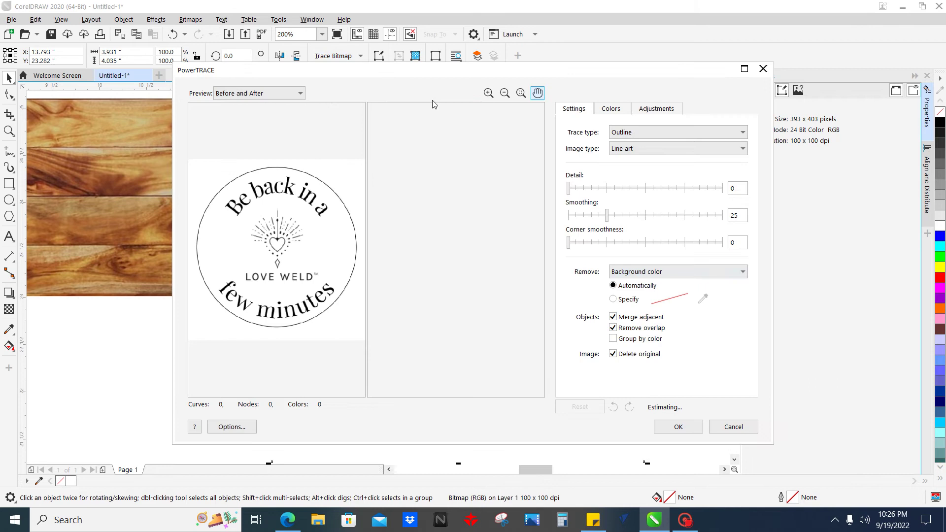
left_click(651, 362)
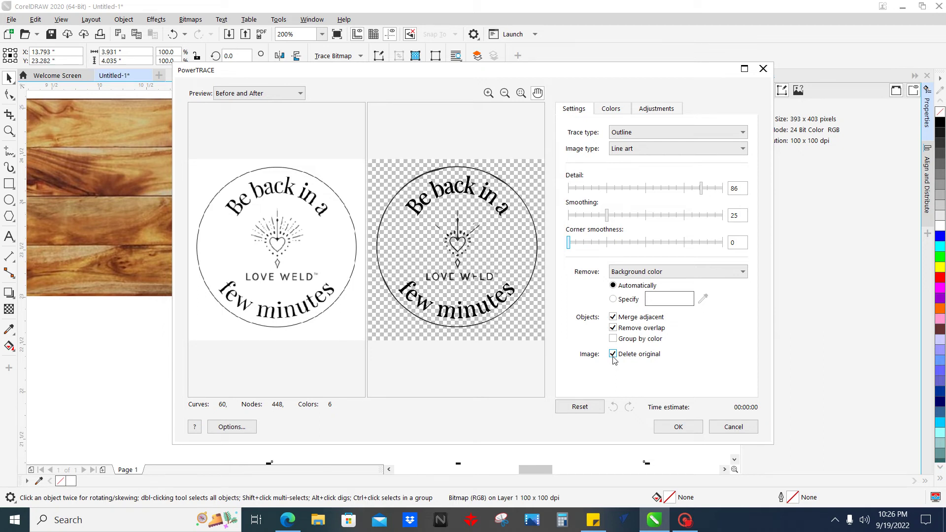
scroll(456, 231, "up", 4)
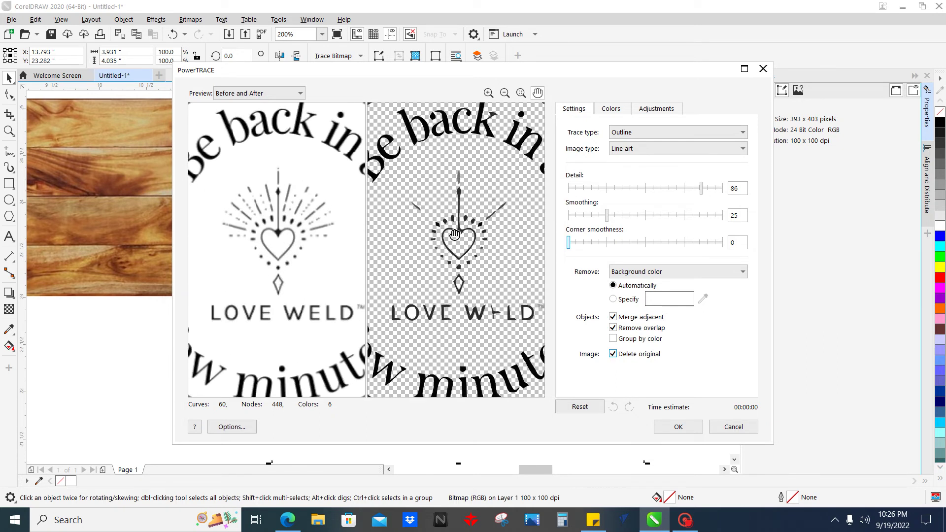
scroll(450, 208, "up", 2)
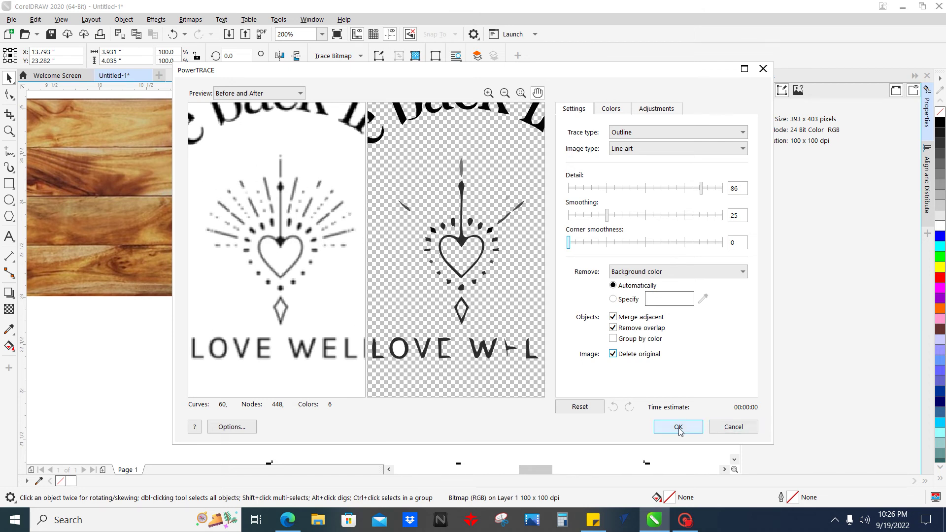
left_click(749, 431)
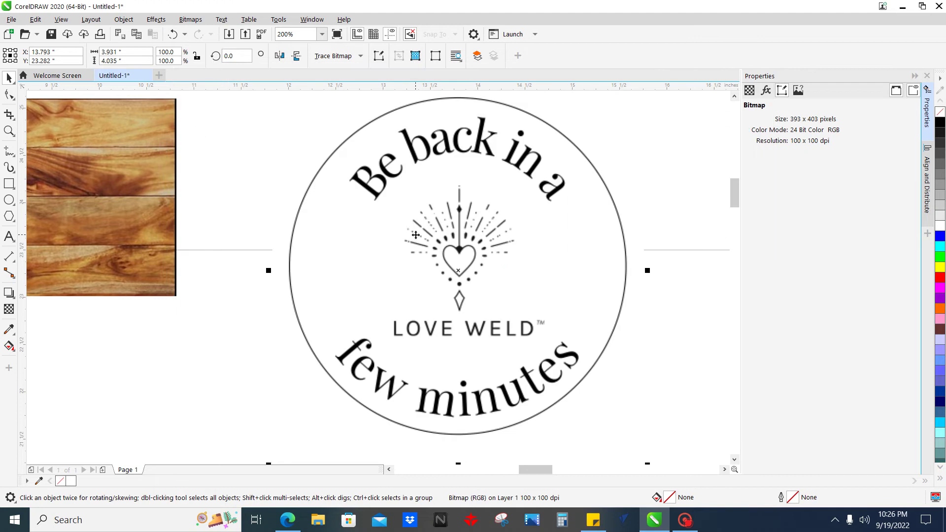
Resample the logo bitmap to 10 inches tall (975 x 1000 pixels), keeping aspect ratio, and shift it right
left_click(156, 20)
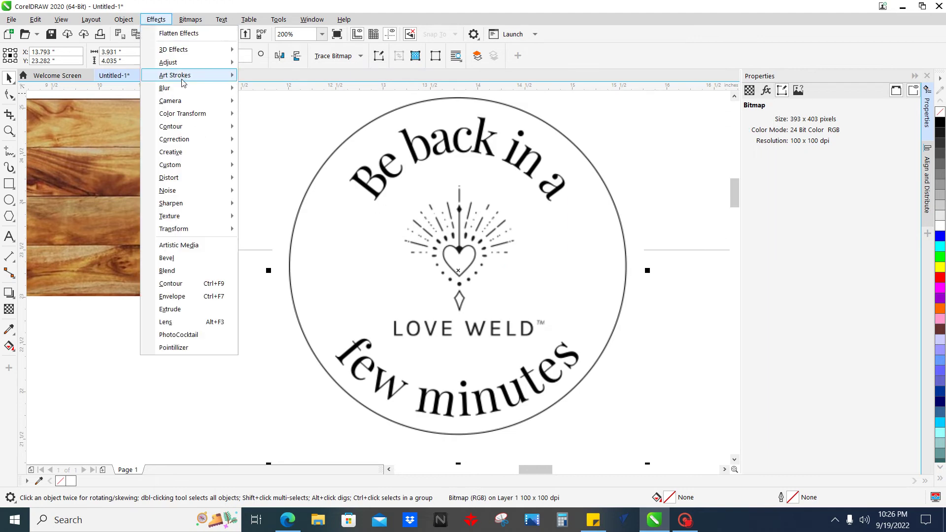
mouse_move(192, 20)
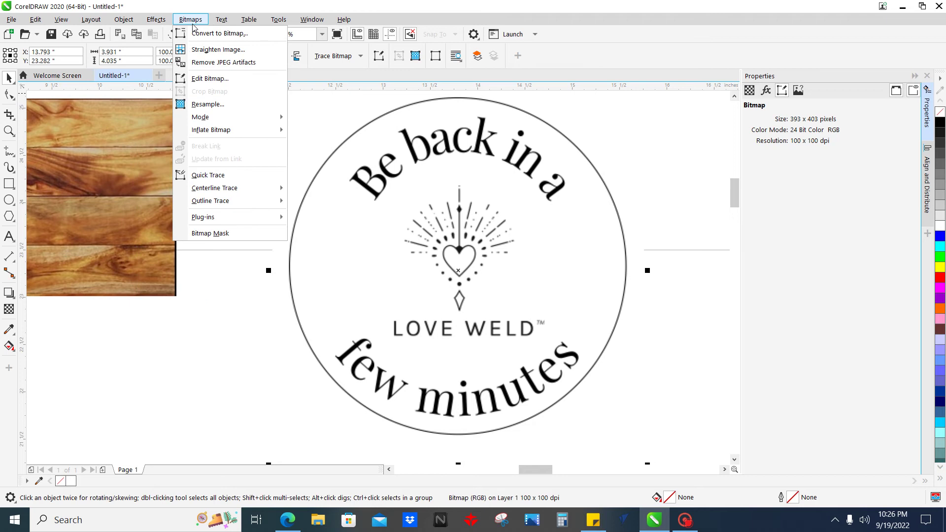
left_click(224, 104)
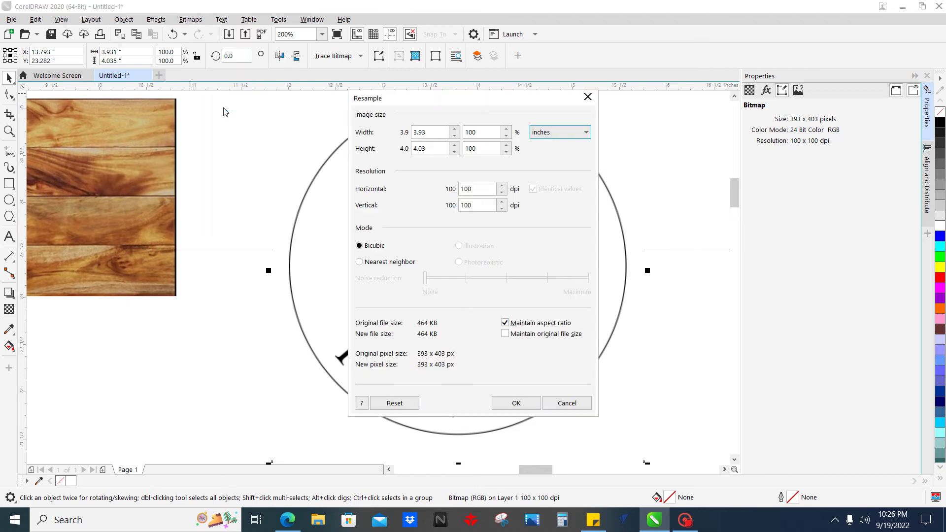
left_click(413, 148)
left_click_drag(433, 148, 387, 149)
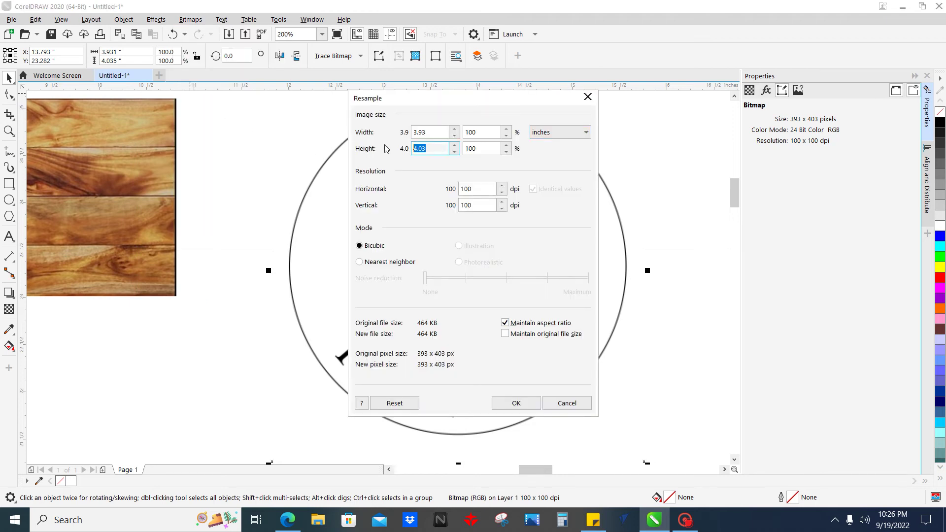
type("2")
key("Tab")
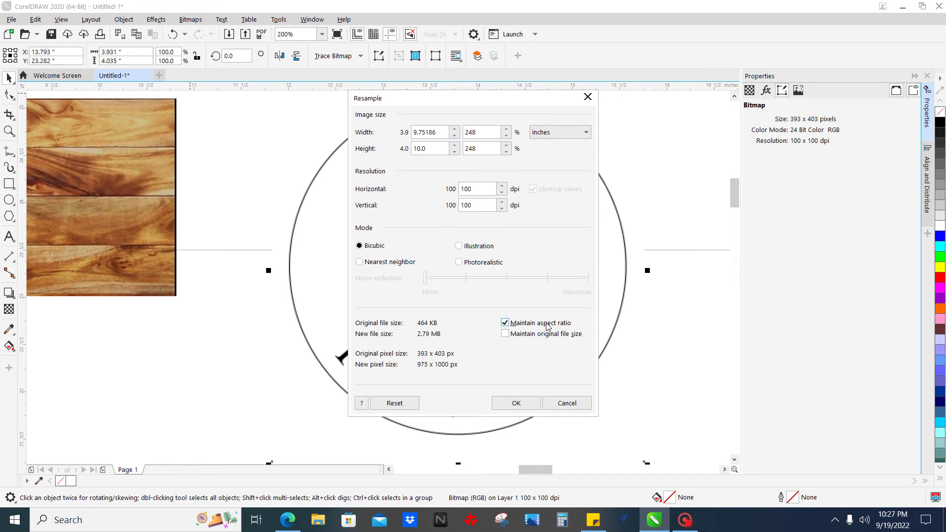
left_click(526, 408)
scroll(412, 257, "down", 2)
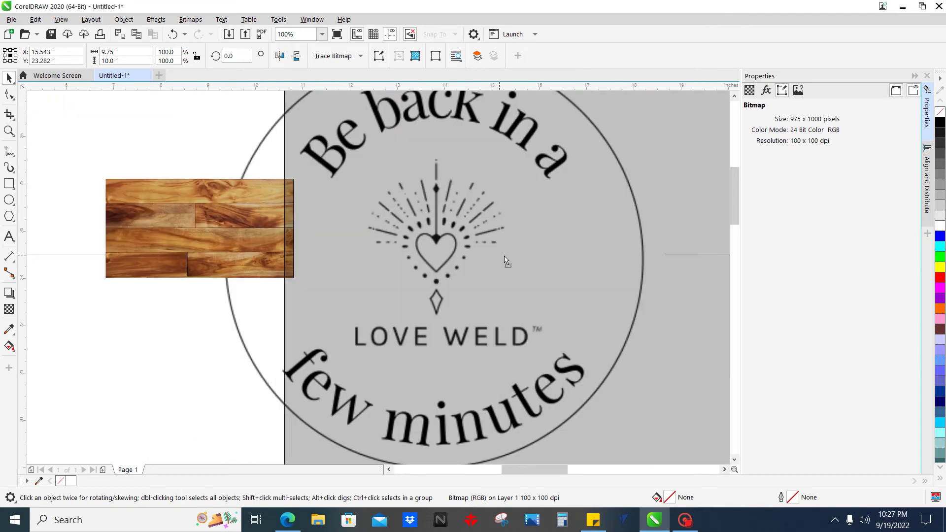
left_click_drag(506, 260, 519, 256)
Start a Line art outline trace of the logo with the original bitmap set to be deleted
left_click(361, 55)
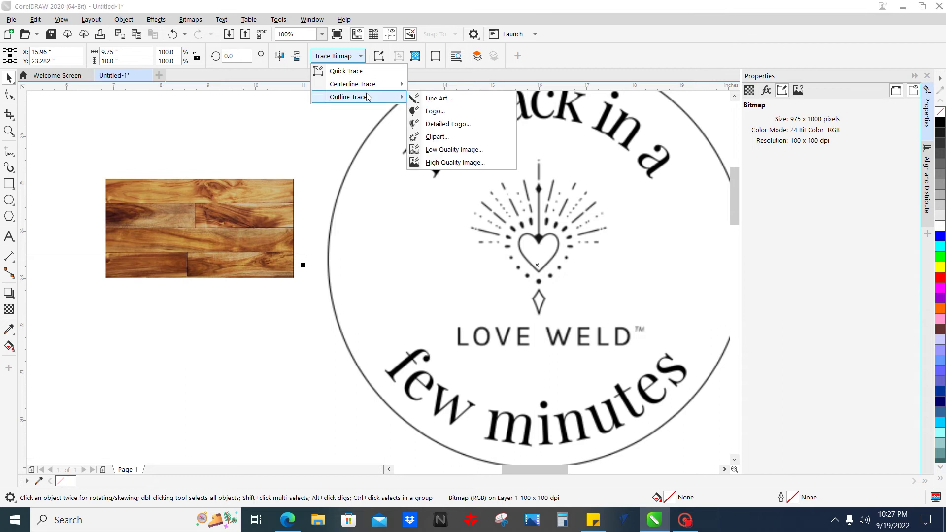
left_click(439, 99)
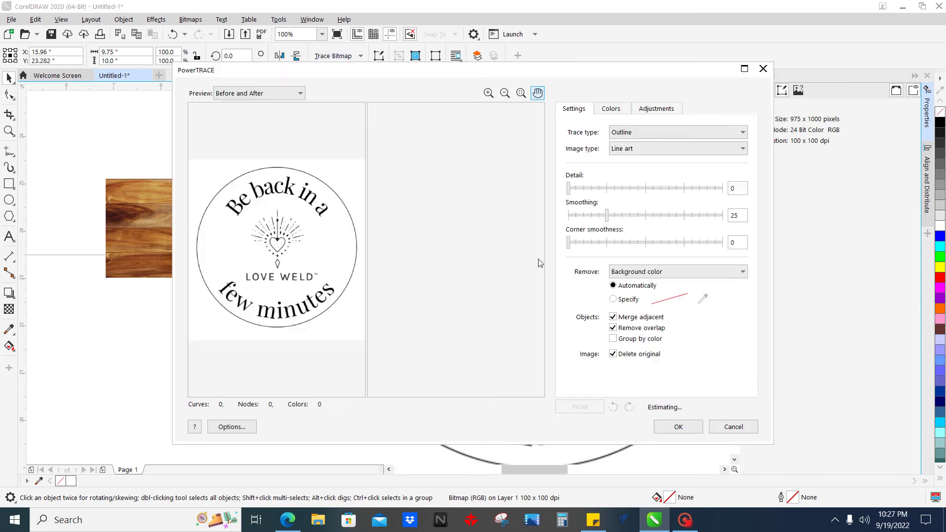
left_click(619, 354)
left_click(620, 356)
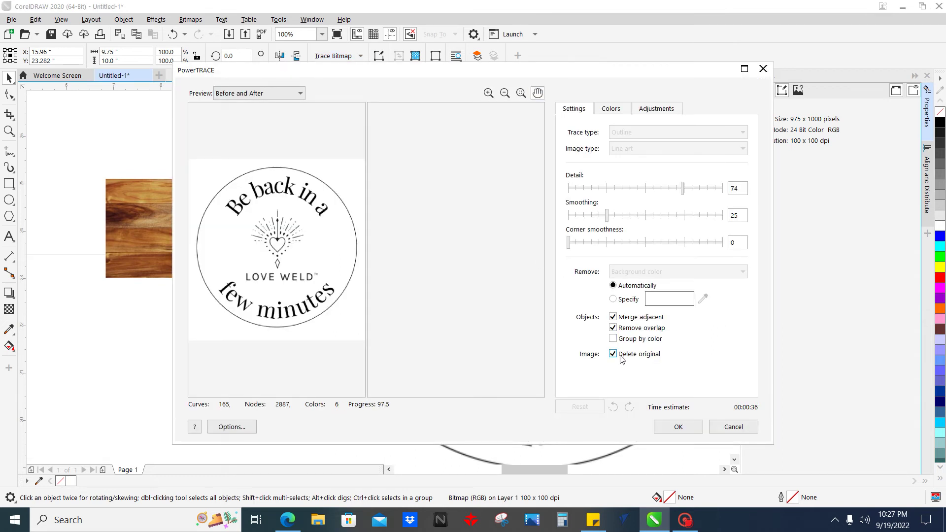
scroll(456, 239, "up", 1)
scroll(456, 238, "up", 3)
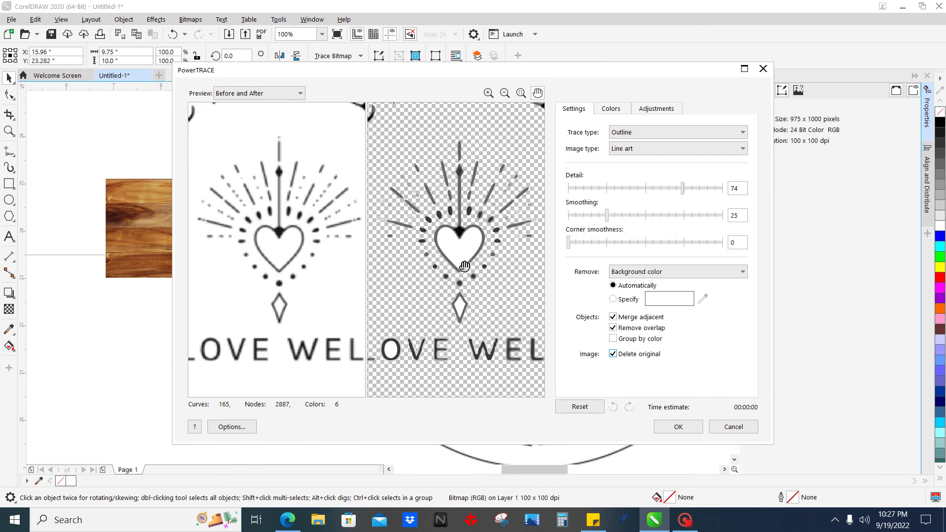
scroll(438, 269, "down", 1)
scroll(438, 270, "down", 3)
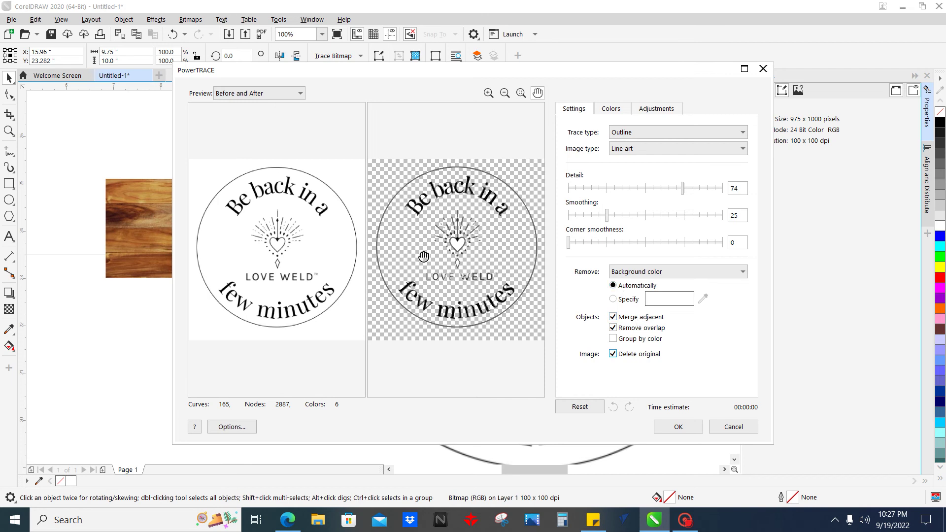
scroll(459, 230, "up", 3)
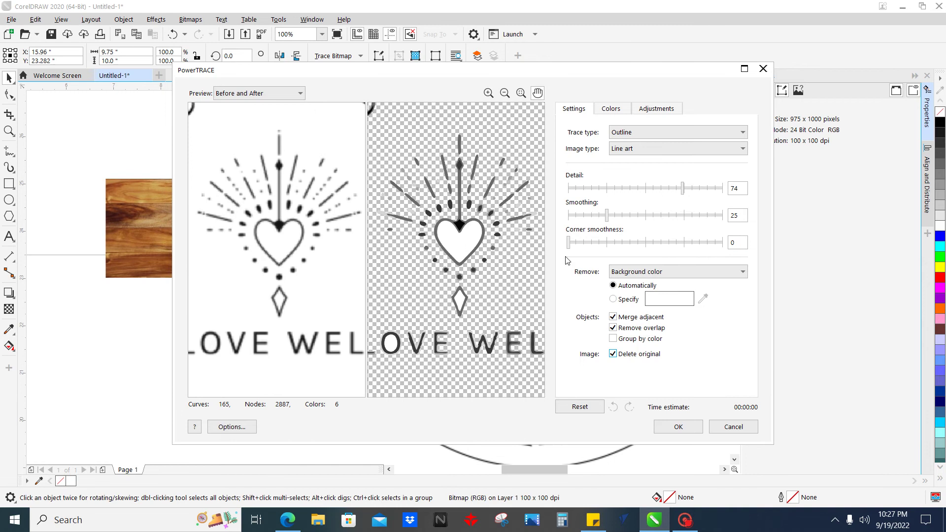
Try the trace's background removal options, from entire-image colour to background only
left_click(640, 275)
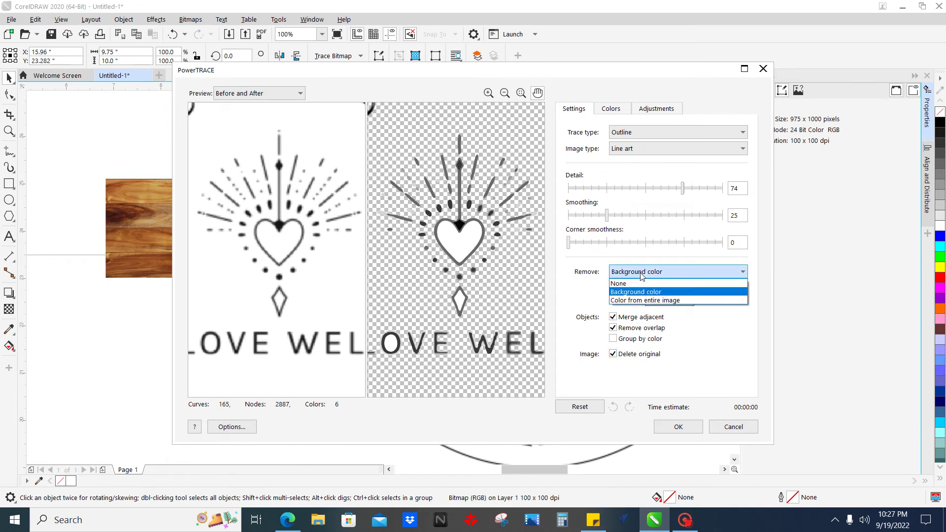
left_click(640, 302)
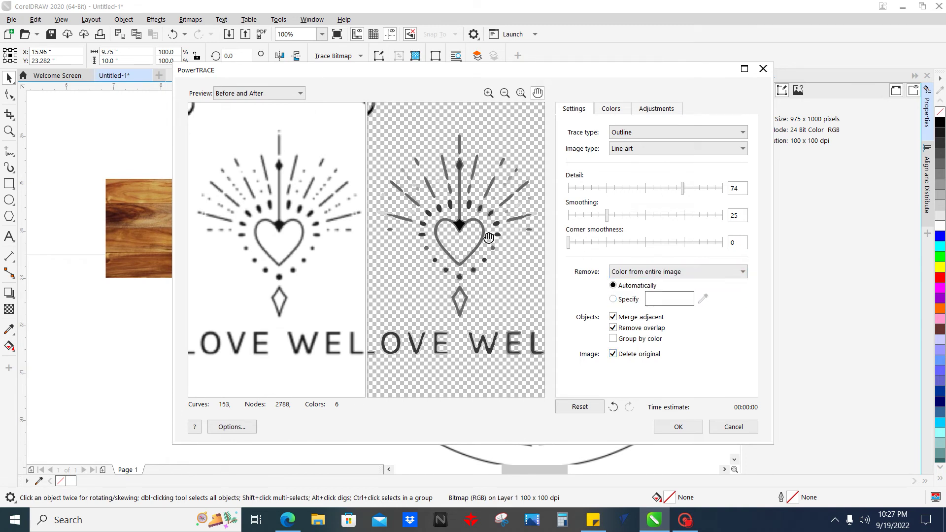
left_click(698, 270)
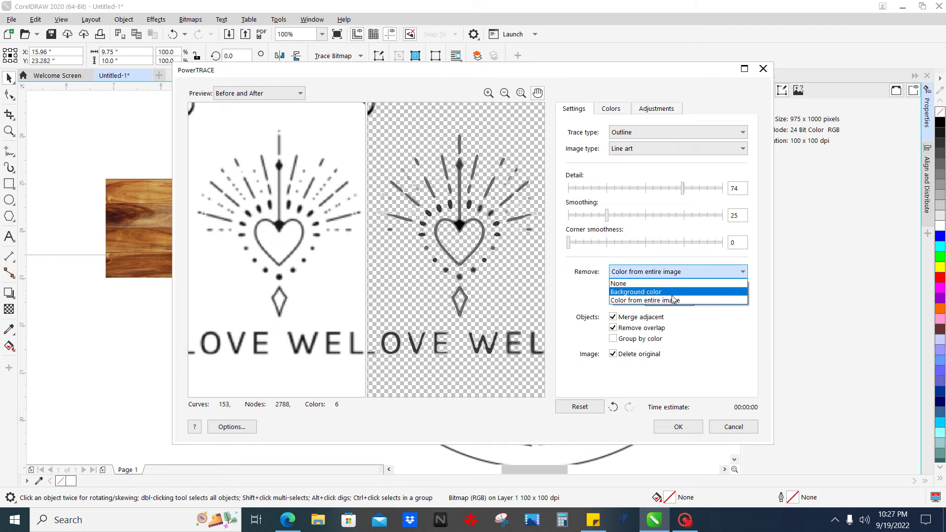
left_click(660, 284)
scroll(434, 207, "down", 3)
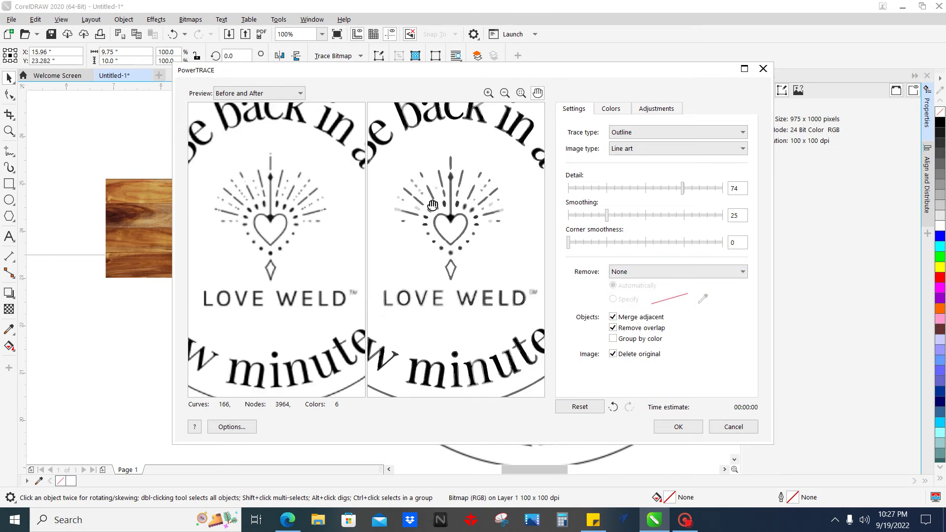
left_click(641, 270)
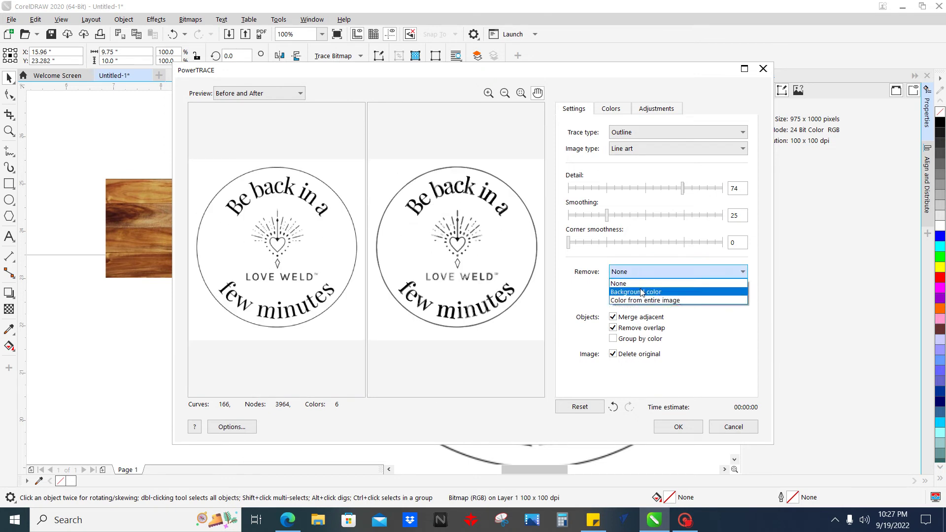
left_click(642, 292)
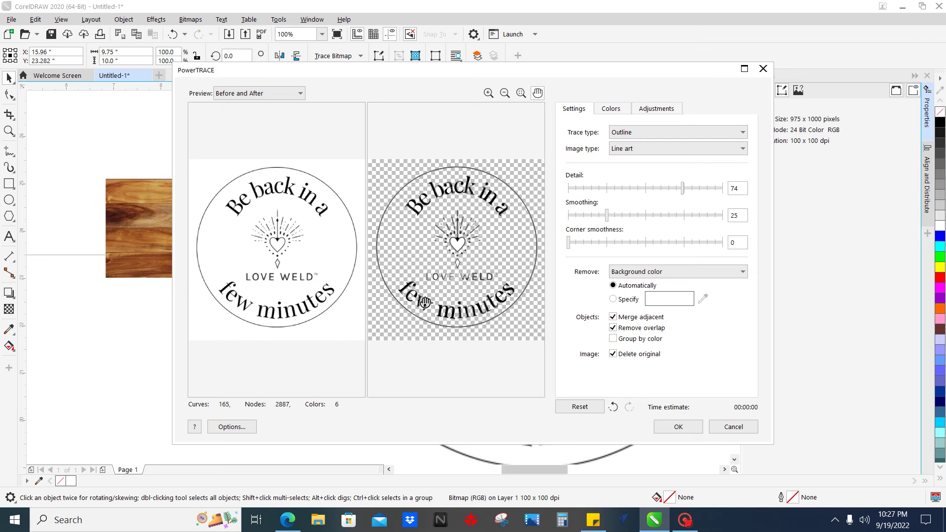
scroll(413, 173, "up", 1)
scroll(465, 246, "up", 3)
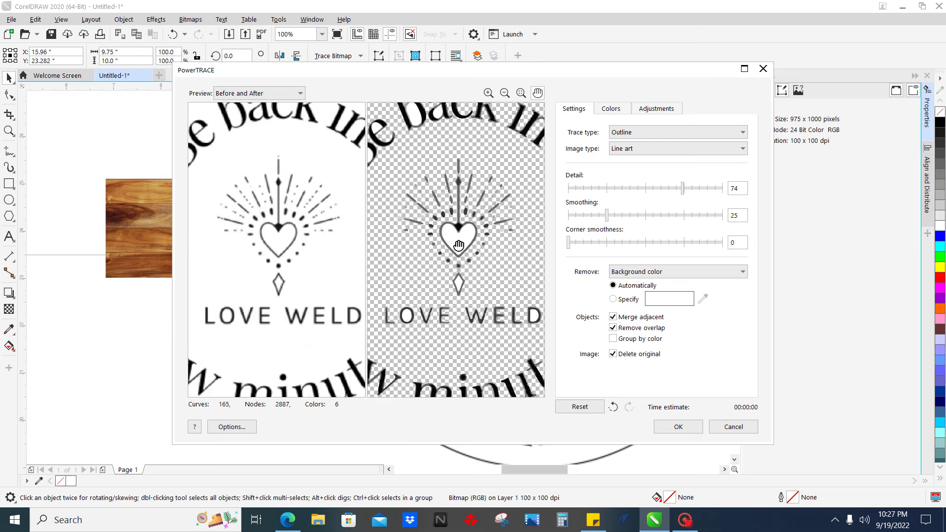
scroll(458, 242, "down", 2)
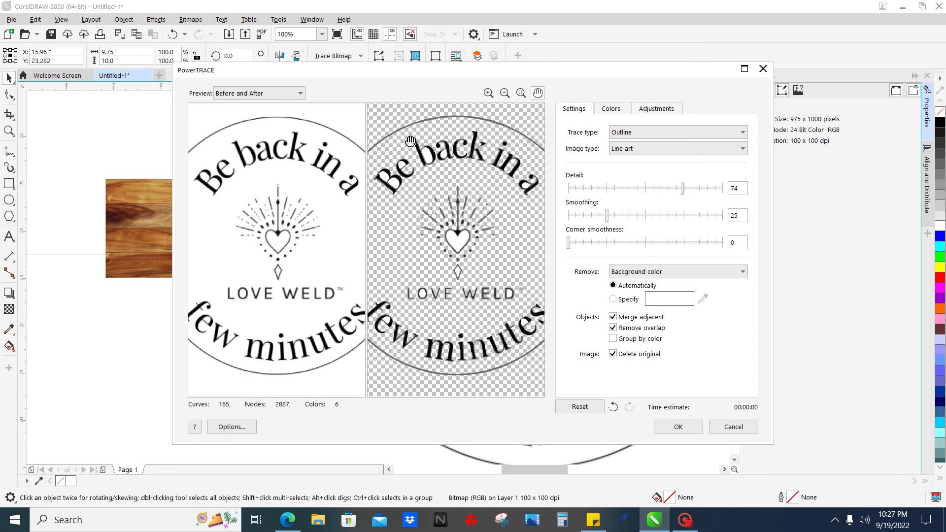
scroll(427, 136, "up", 1)
scroll(427, 137, "up", 1)
scroll(444, 160, "down", 3)
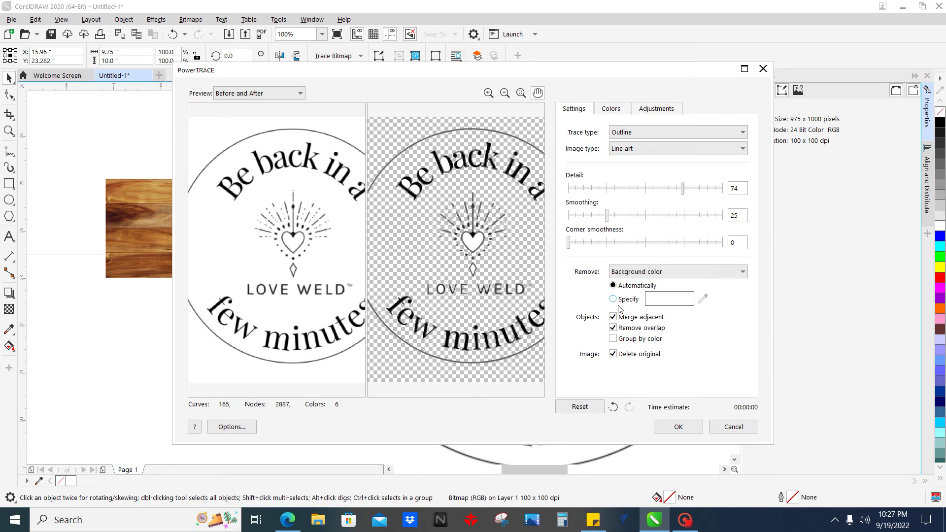
Set the trace to remove the specified colour white from the entire image and accept it
left_click(623, 274)
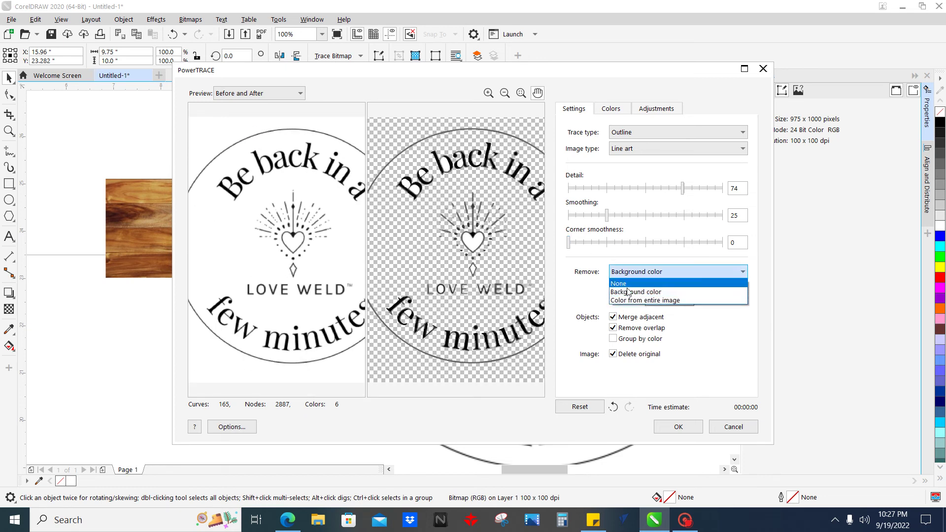
left_click(631, 300)
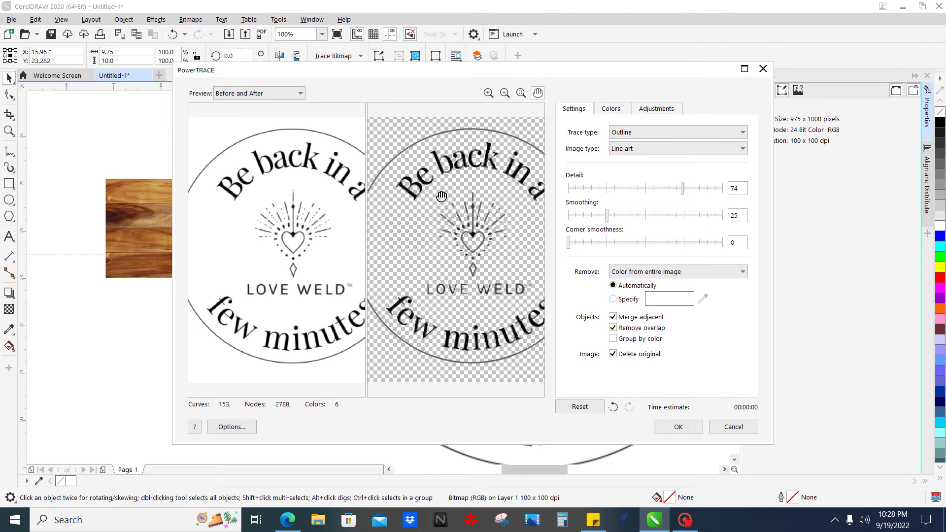
left_click(613, 299)
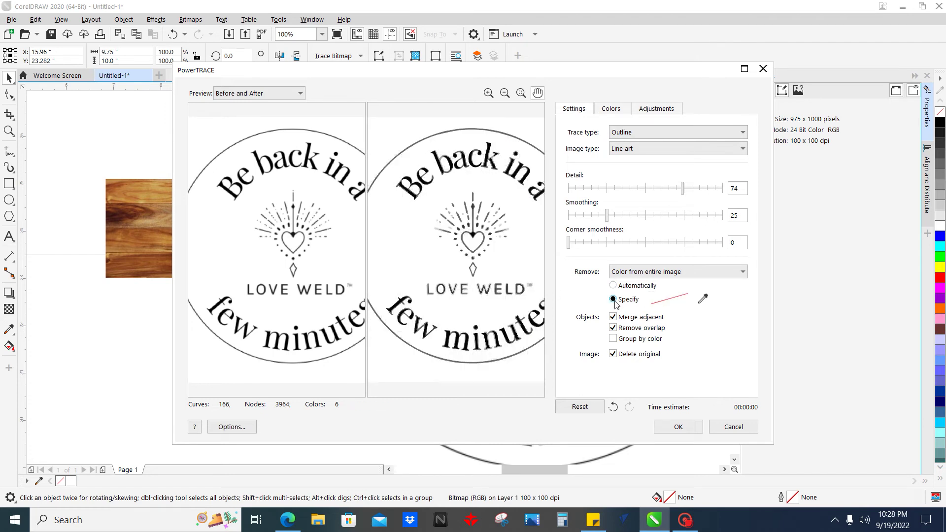
left_click(703, 298)
left_click(421, 183)
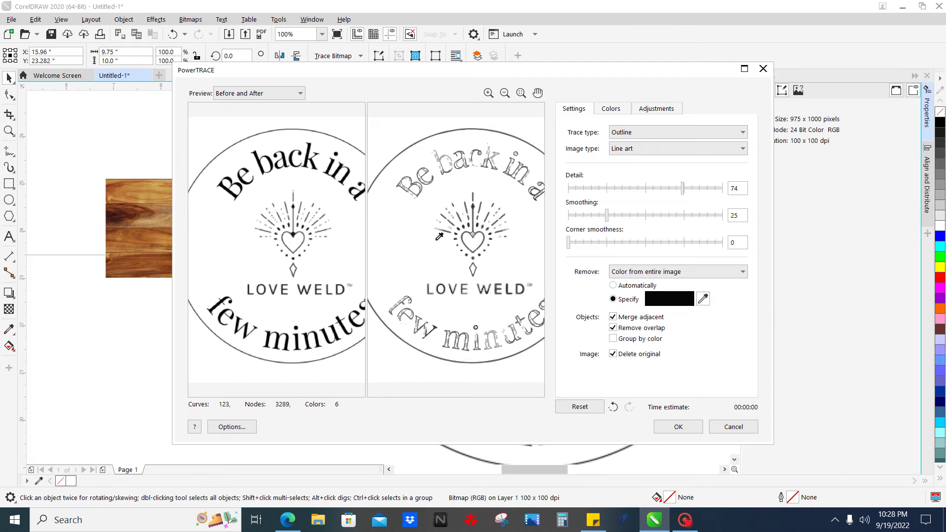
left_click(420, 233)
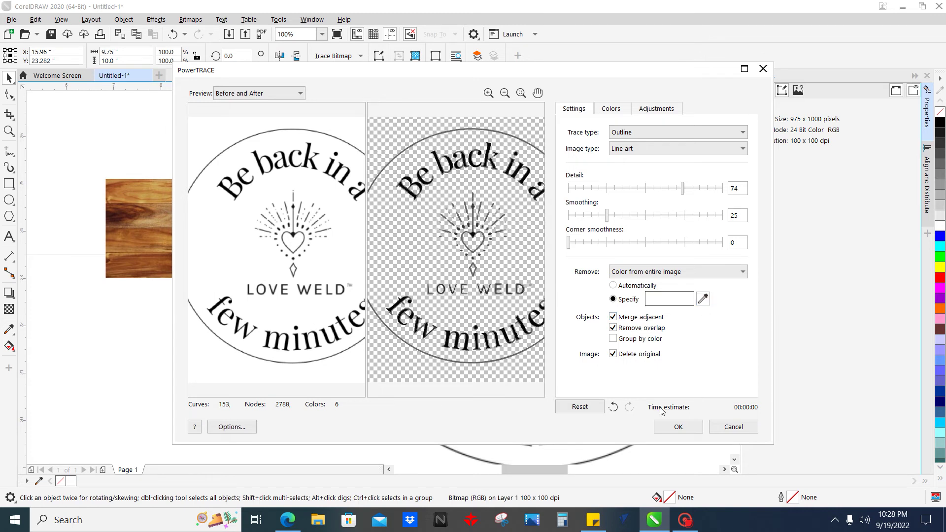
left_click(676, 426)
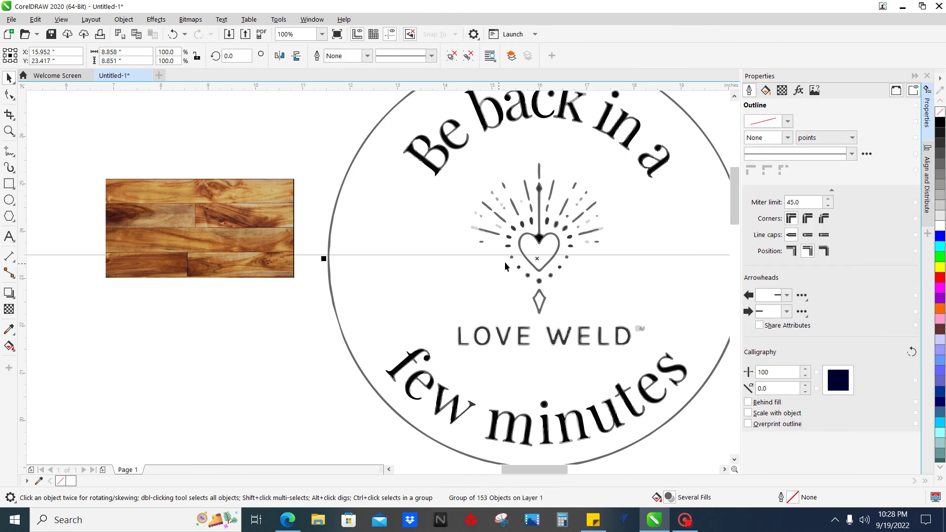
Move the 153-object traced logo group slightly higher beside the wood and inspect its letter edges
scroll(537, 255, "down", 2)
mouse_move(532, 252)
left_mouse_down()
mouse_move(514, 194)
mouse_move(434, 344)
mouse_move(307, 249)
mouse_move(616, 249)
mouse_move(356, 320)
mouse_move(241, 219)
mouse_move(183, 245)
left_mouse_up()
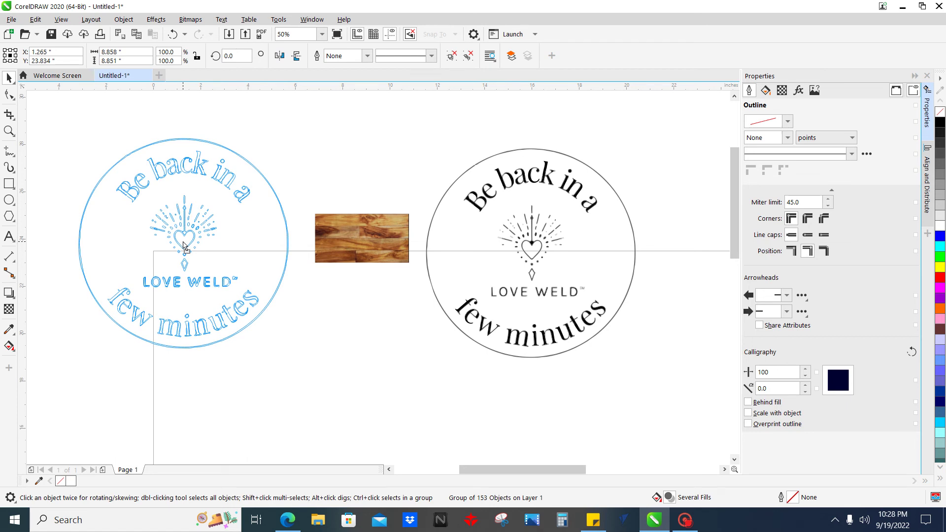
left_click_drag(183, 244, 539, 234)
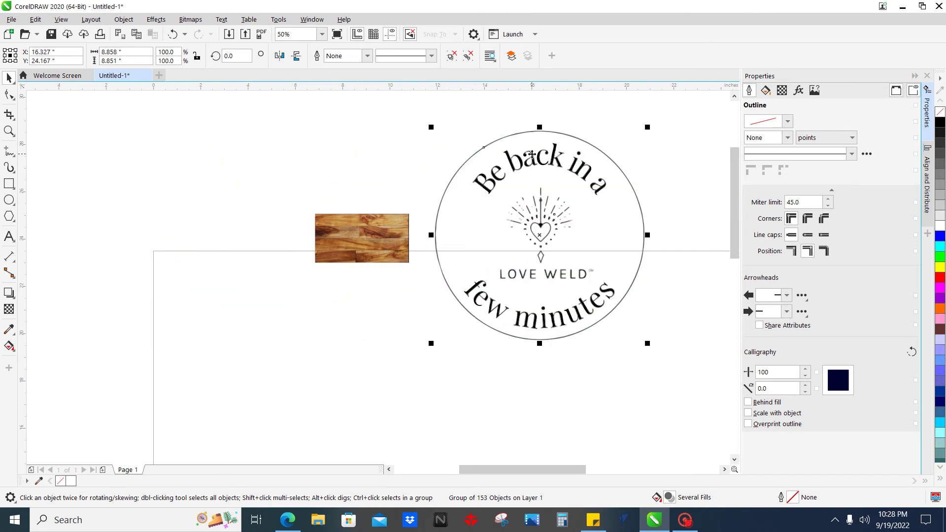
scroll(531, 156, "up", 3)
scroll(526, 169, "up", 1)
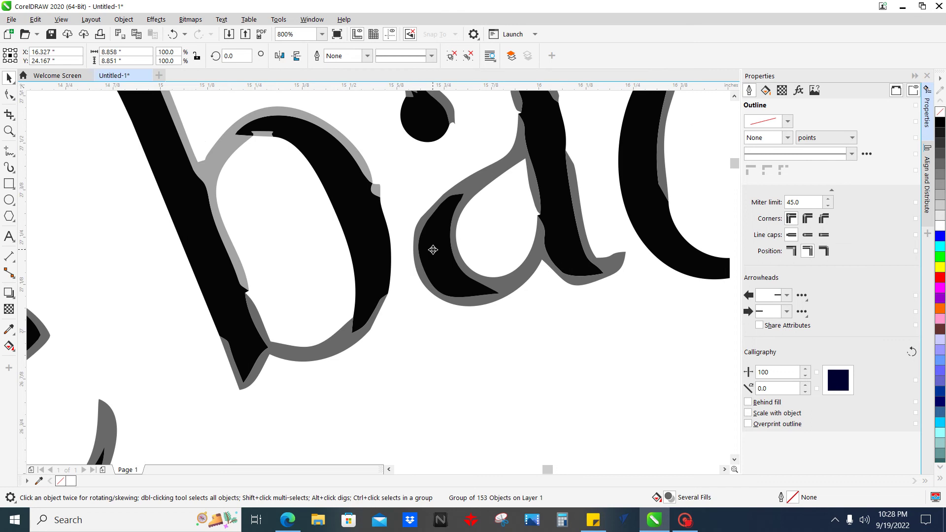
scroll(362, 256, "down", 1)
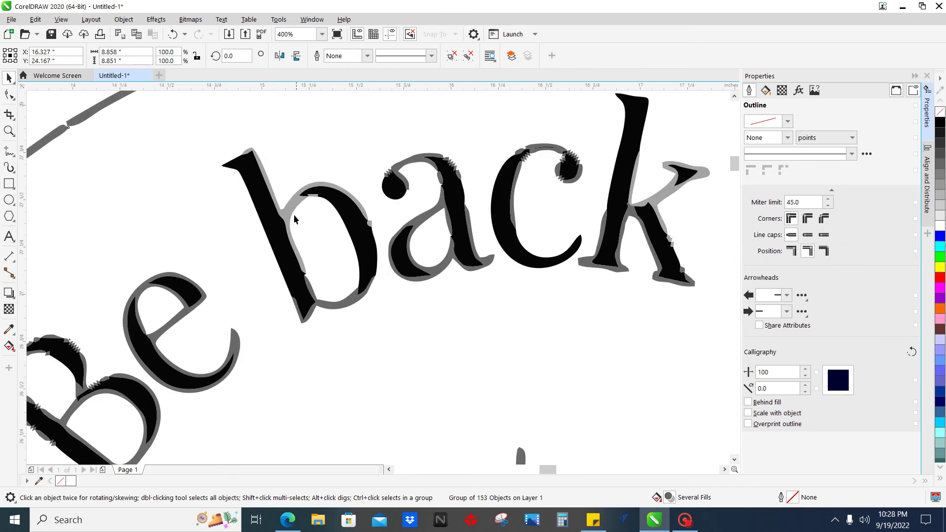
scroll(301, 288, "down", 3)
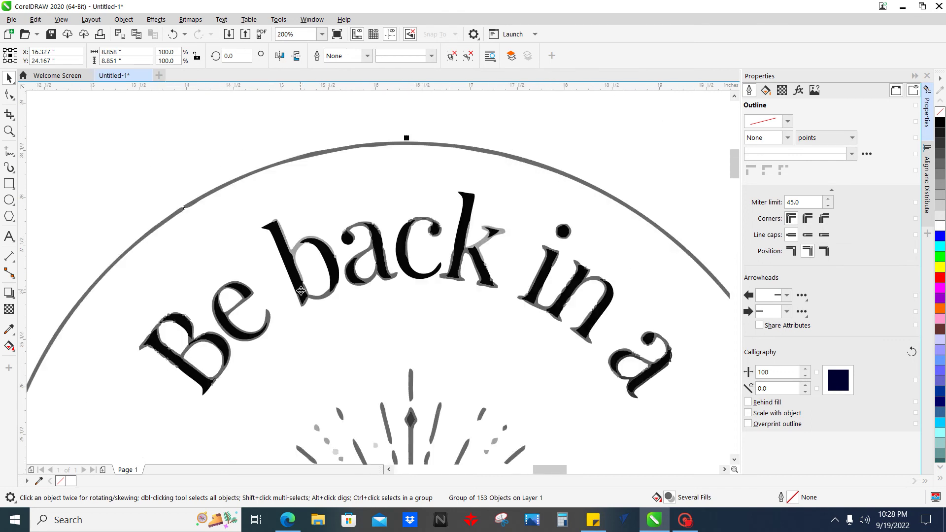
scroll(321, 335, "up", 2)
scroll(293, 234, "up", 1)
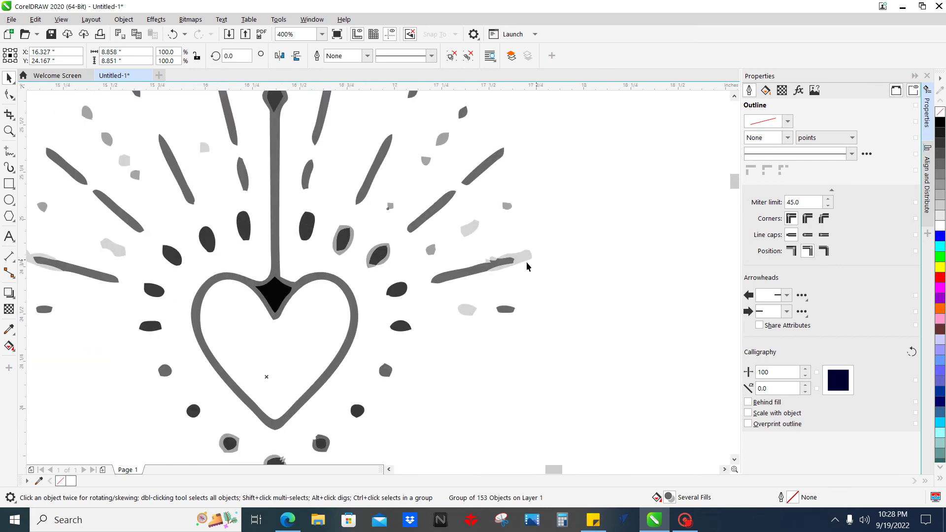
scroll(526, 267, "down", 3)
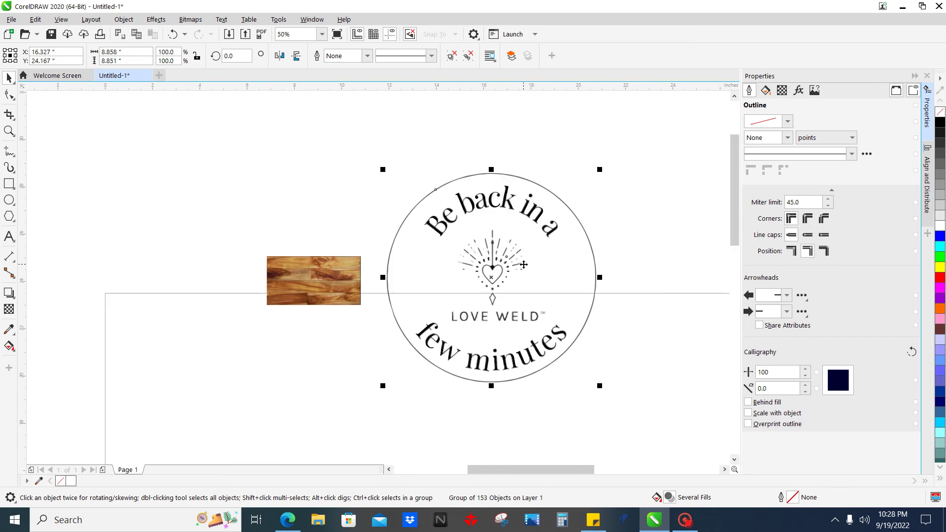
Give the traced logo group a solid black fill (R:0 G:0 B:0)
left_click(766, 93)
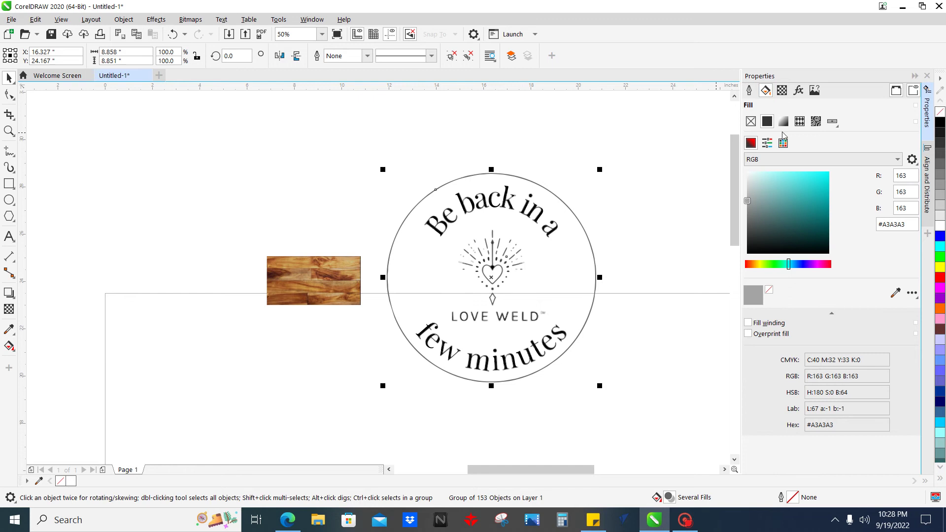
mouse_move(815, 186)
left_mouse_down()
mouse_move(808, 209)
mouse_move(688, 356)
mouse_move(627, 323)
left_mouse_up()
scroll(495, 279, "up", 2)
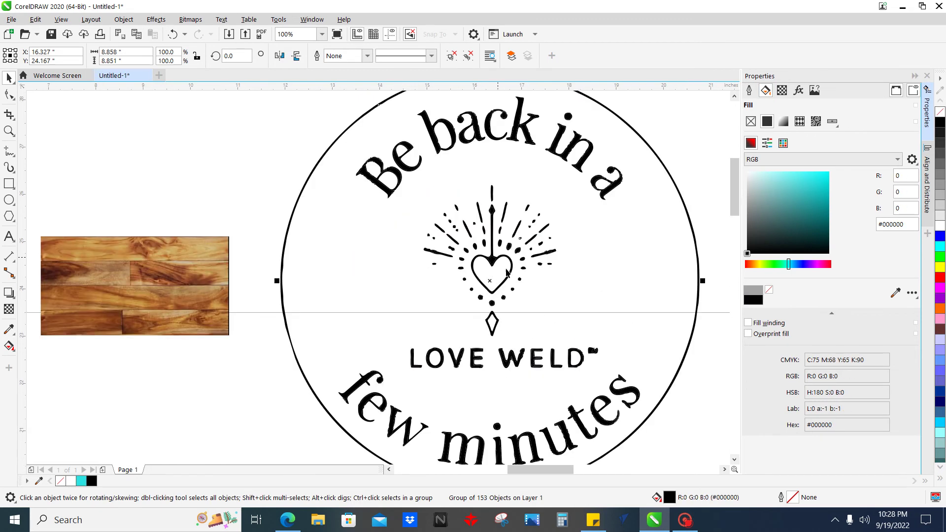
left_click_drag(531, 282, 467, 294)
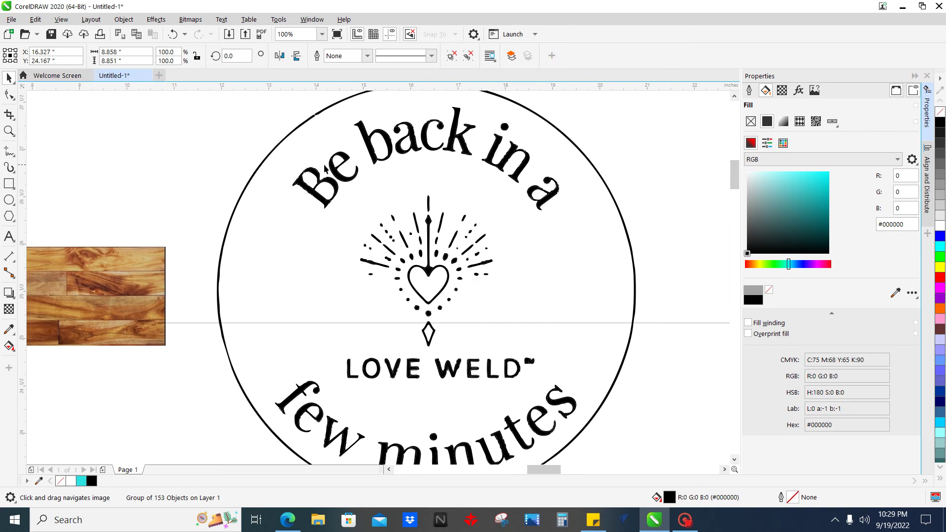
scroll(316, 154, "up", 2)
scroll(235, 197, "down", 4)
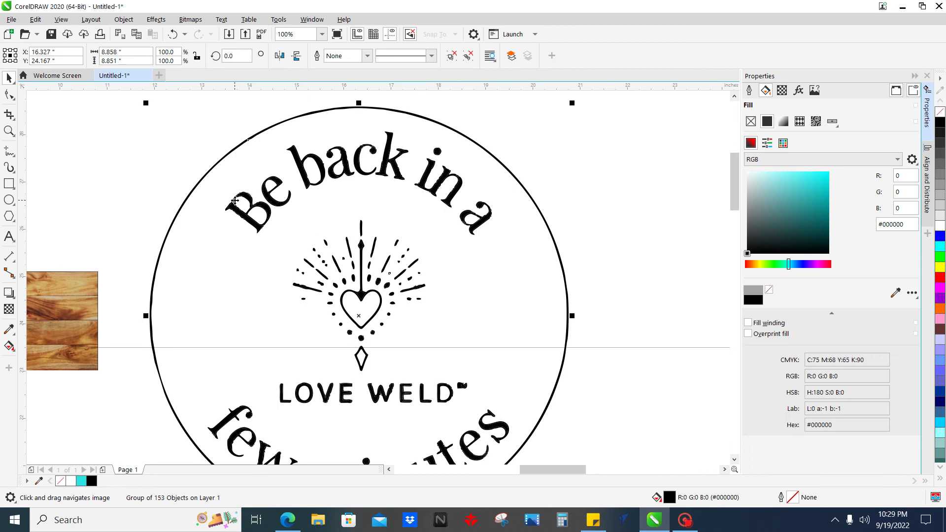
left_click(195, 19)
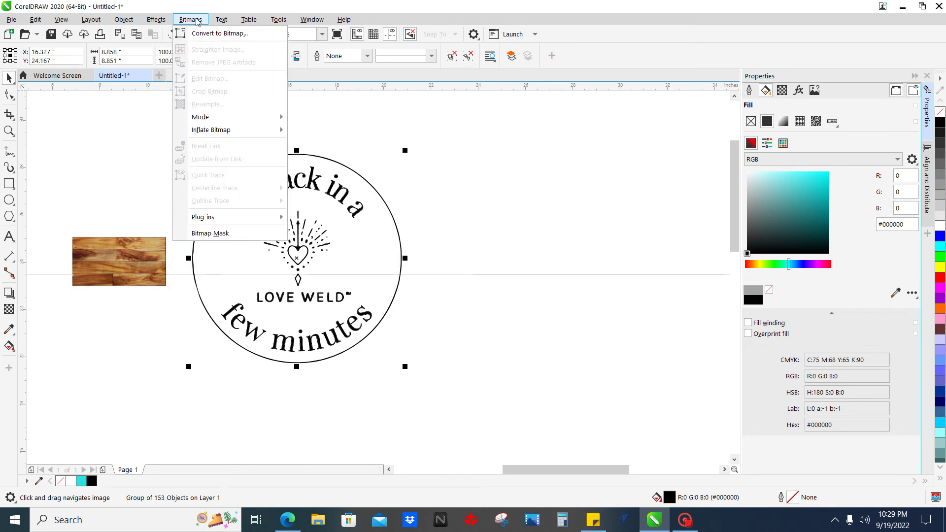
Convert the black logo to a bitmap and retrace it as a Line art outline trace
left_click(206, 35)
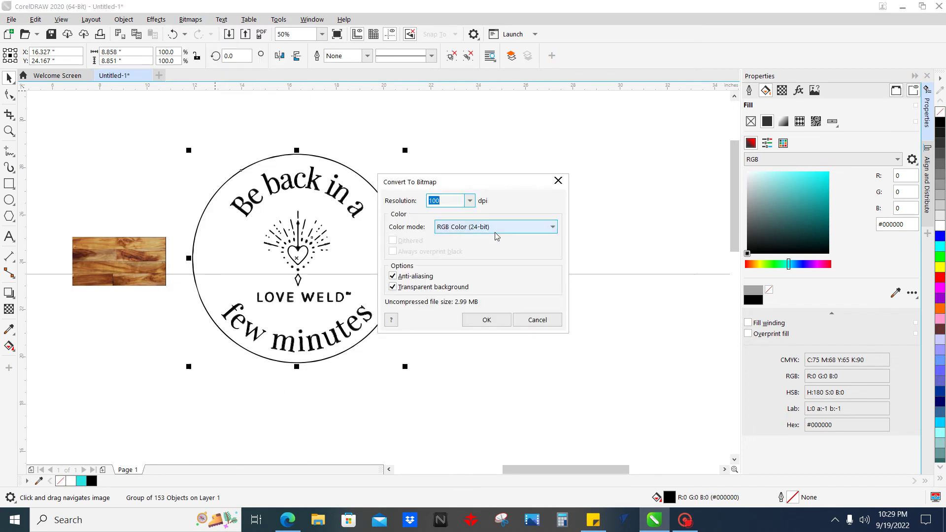
left_click(488, 320)
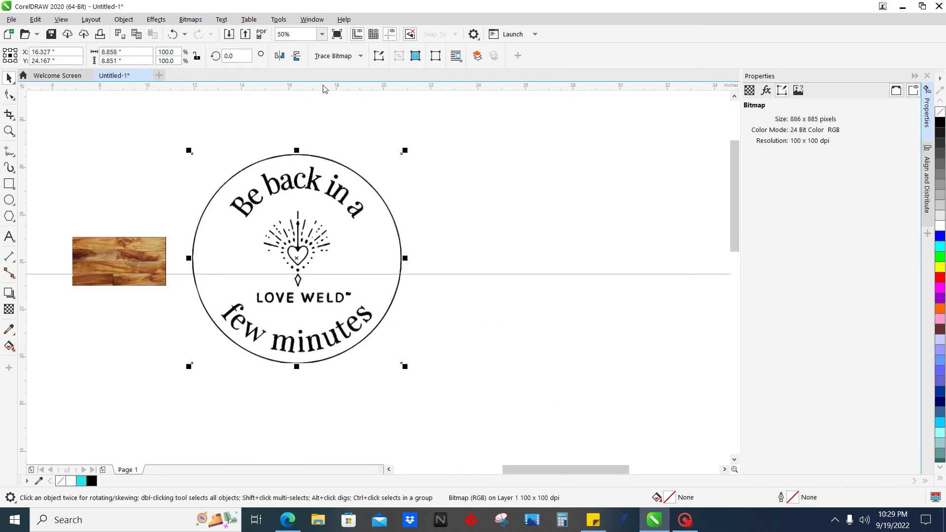
left_click(329, 56)
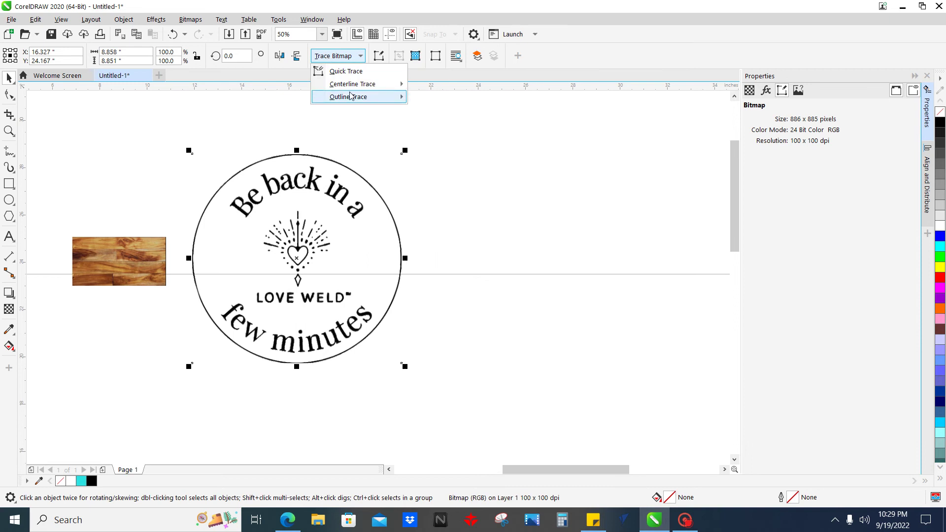
mouse_move(350, 96)
left_click(449, 104)
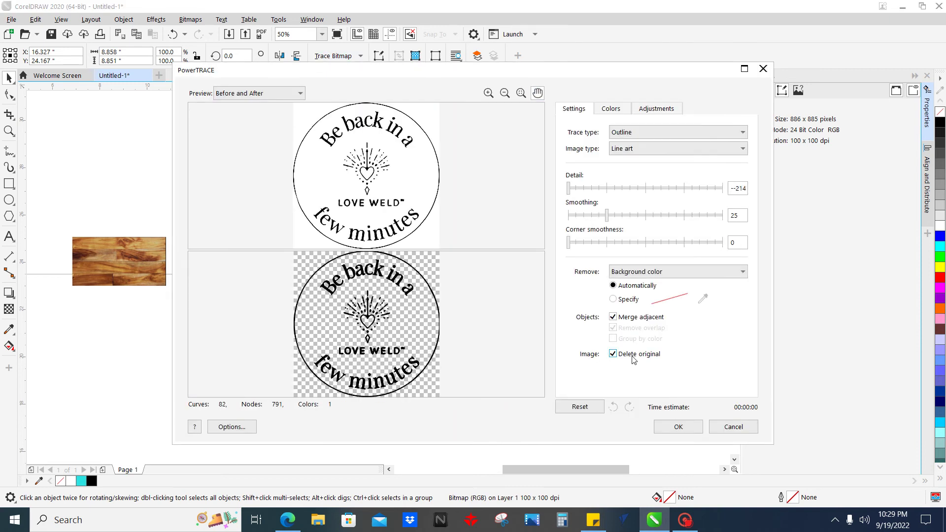
left_click(677, 427)
Move the 62-object traced logo group left so it overlaps the Acacia wood image
scroll(271, 183, "up", 3)
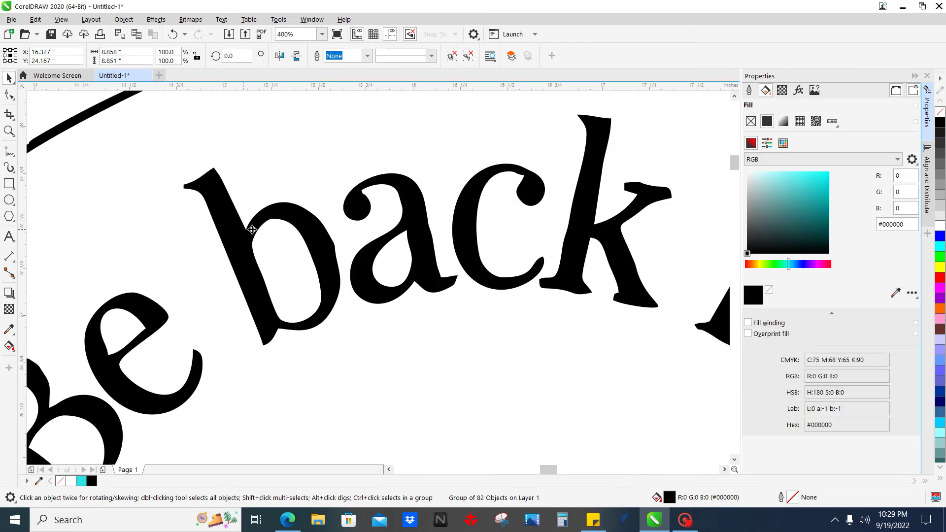
mouse_move(318, 231)
left_mouse_down()
mouse_move(294, 176)
mouse_move(186, 211)
mouse_move(175, 225)
mouse_move(174, 212)
mouse_move(285, 252)
mouse_move(313, 245)
left_mouse_up()
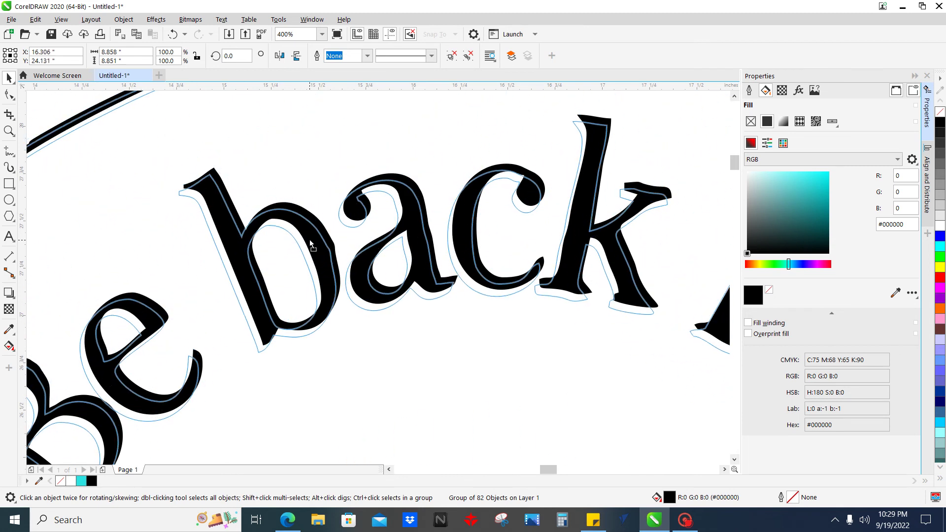
scroll(314, 232, "down", 3)
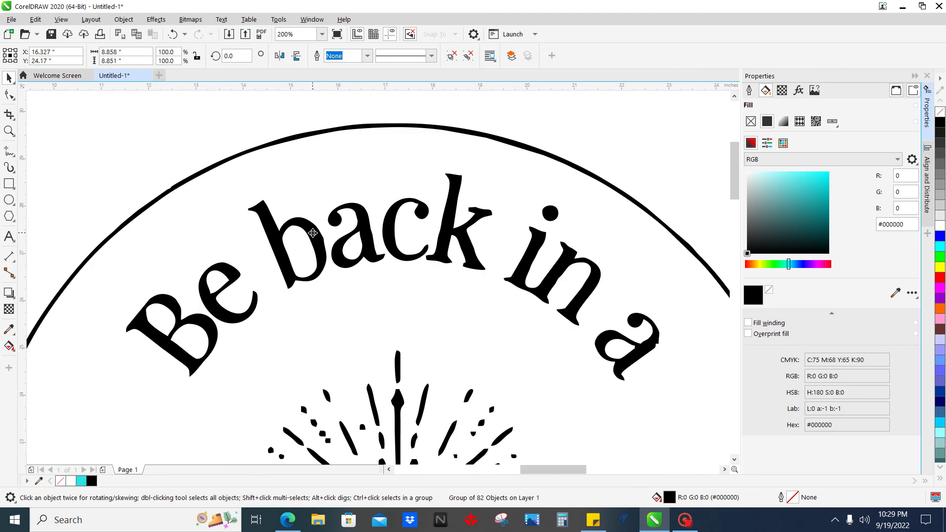
left_click_drag(331, 308, 177, 303)
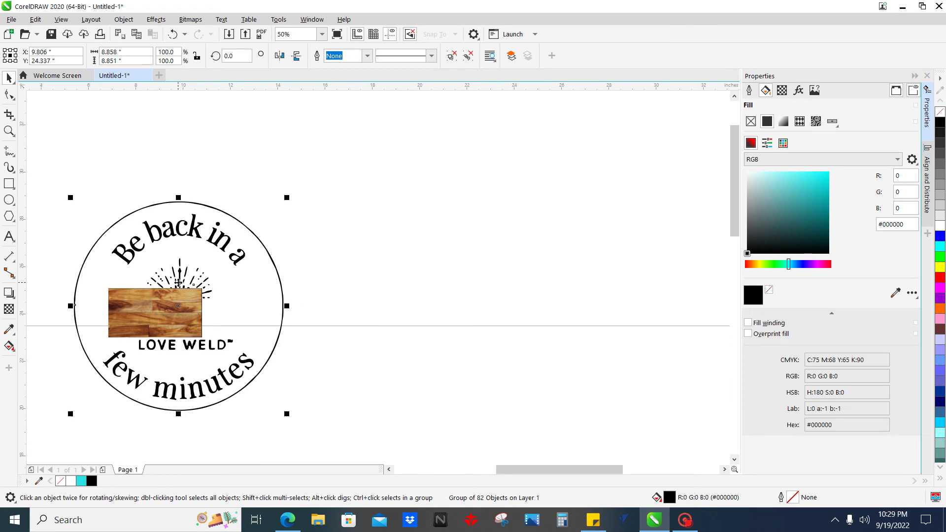
Send the wood image behind the badge and move it off to the right
left_click(487, 297)
left_click(134, 314)
key("F7")
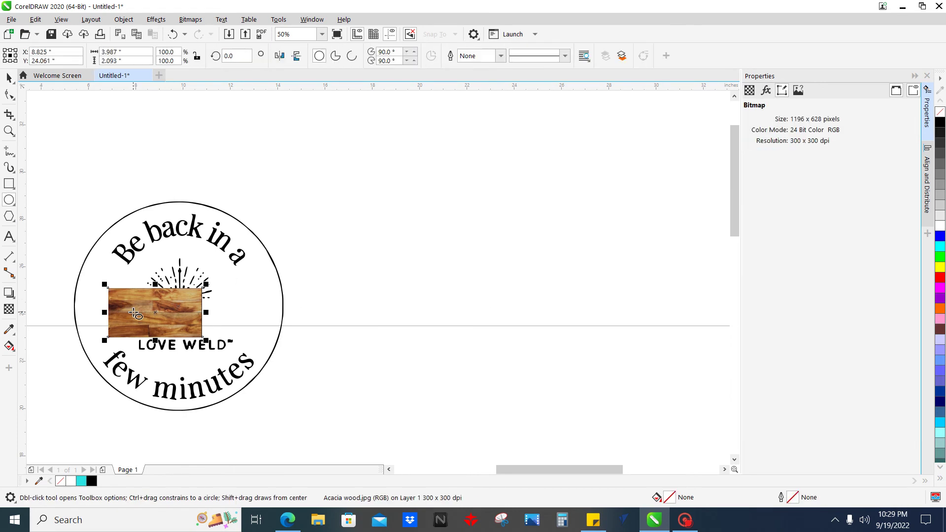
key("shift+Page_Down")
left_click(9, 78)
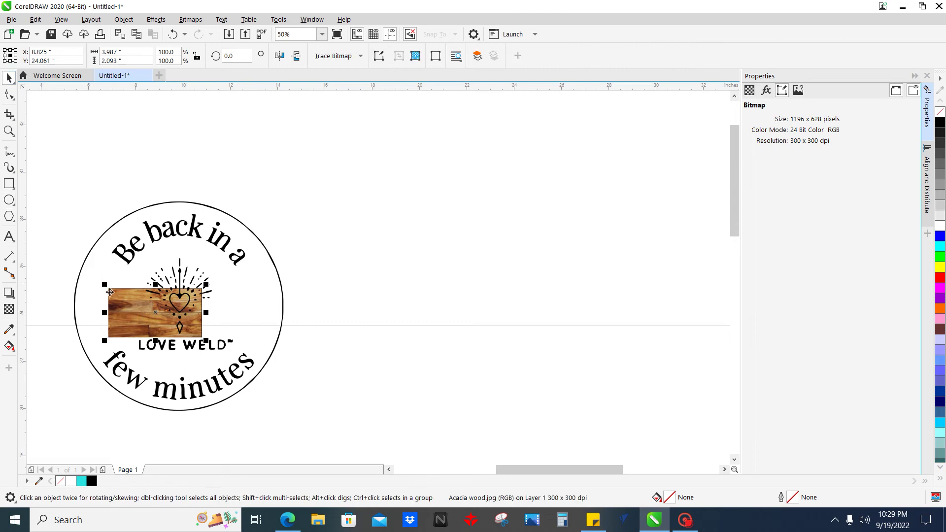
left_click_drag(110, 292, 401, 254)
left_click(295, 282)
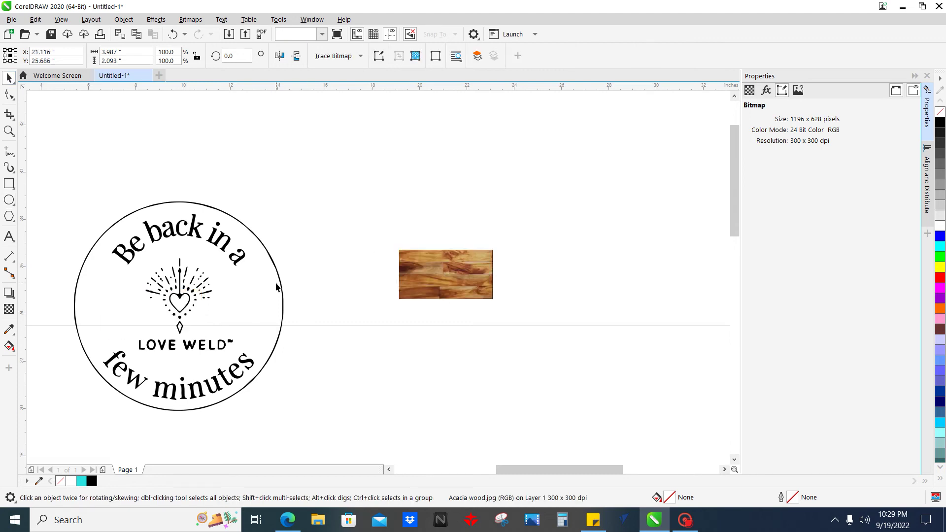
Nudge the wood image left and move the badge logo up and to the right
left_click(211, 270)
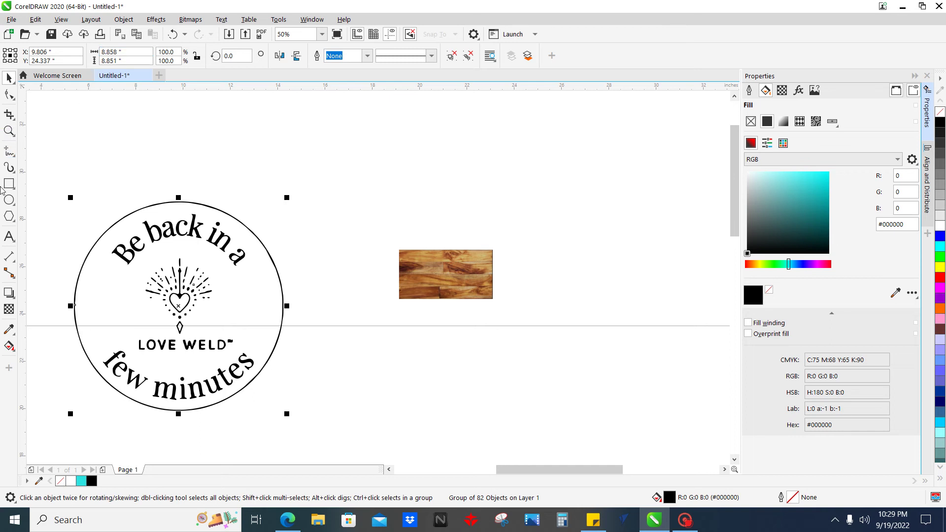
left_click(8, 199)
key("space")
left_click(62, 122)
left_click_drag(99, 146, 162, 145)
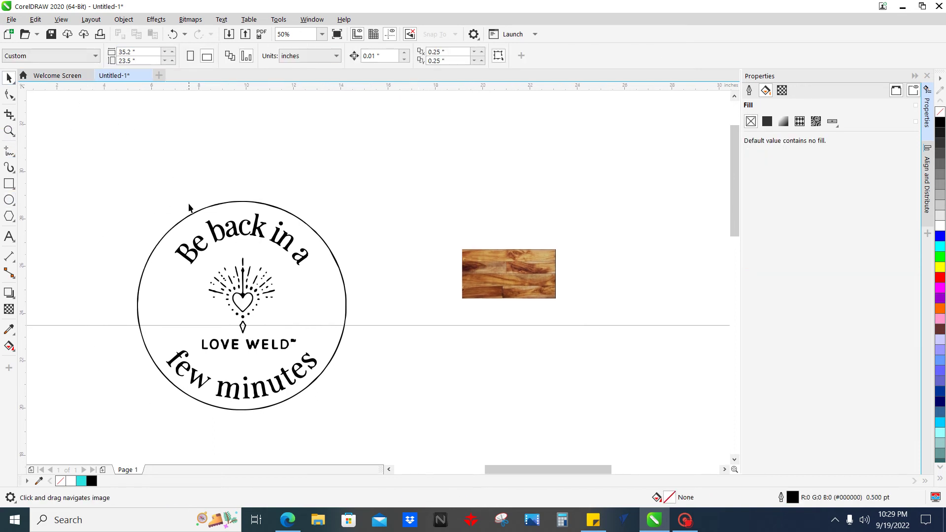
left_click(224, 243)
left_click(472, 270)
left_click_drag(532, 281, 521, 258)
left_click_drag(282, 248, 342, 169)
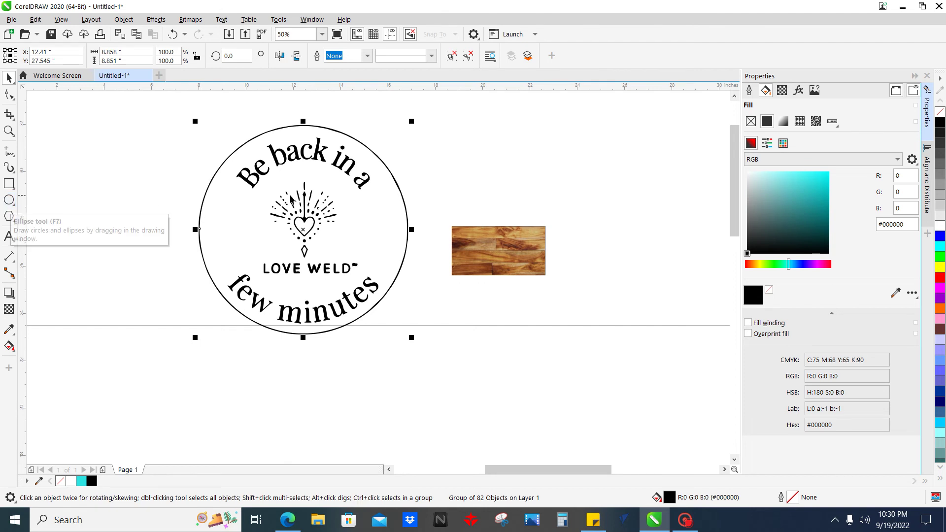
Ungroup the badge, delete its outer circle, and group the remaining 81 pieces
right_click(293, 158)
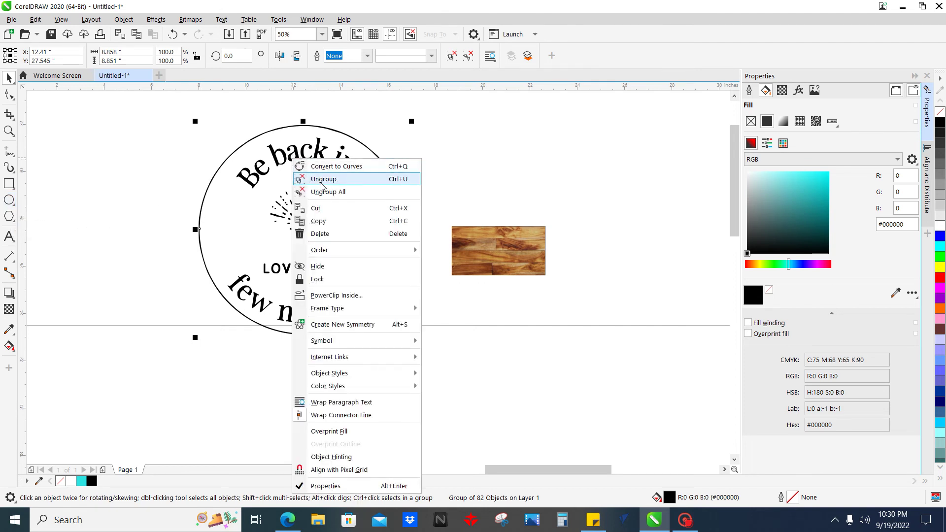
left_click(296, 179)
left_click(212, 193)
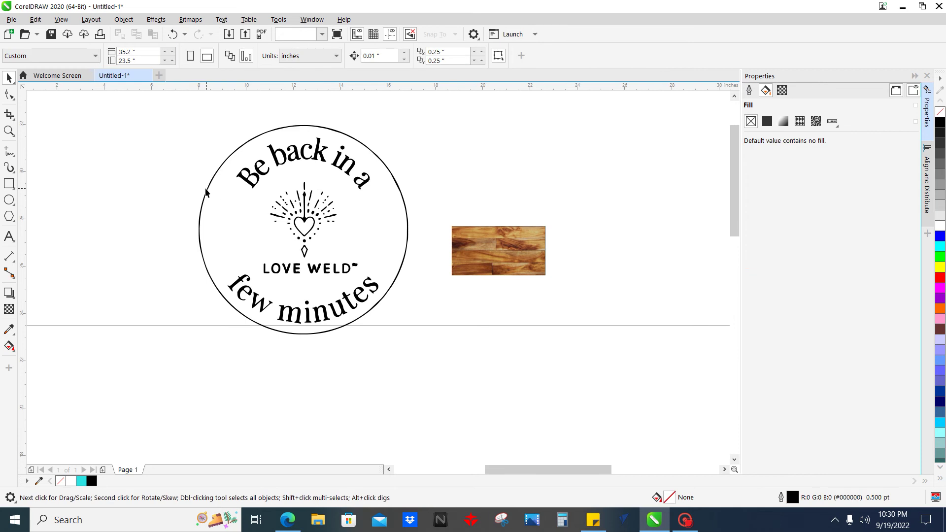
left_click(206, 196)
key("Delete")
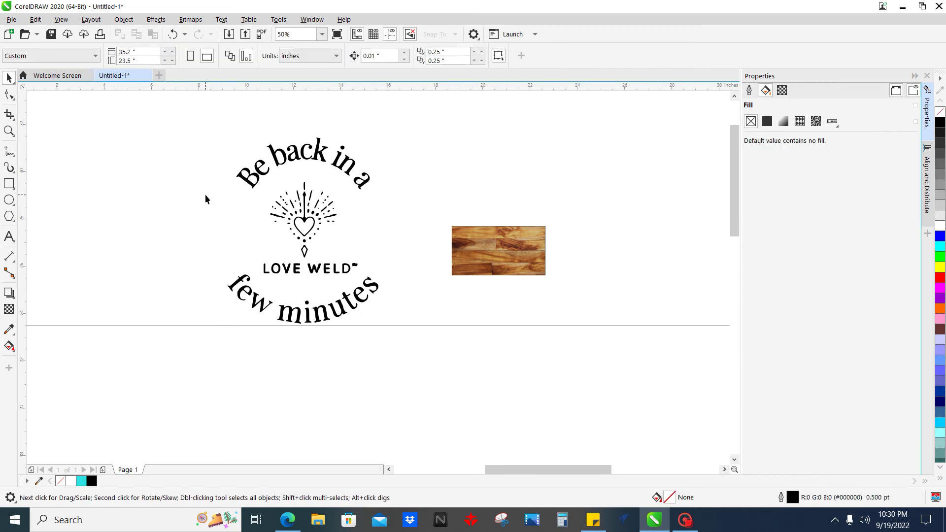
left_click_drag(143, 122, 349, 298)
left_click_drag(412, 350, 427, 359)
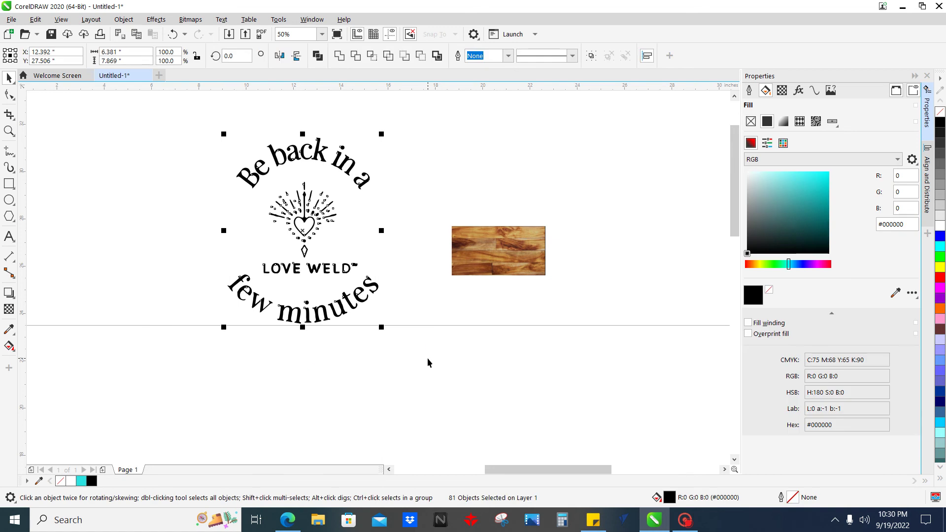
key("ctrl+g")
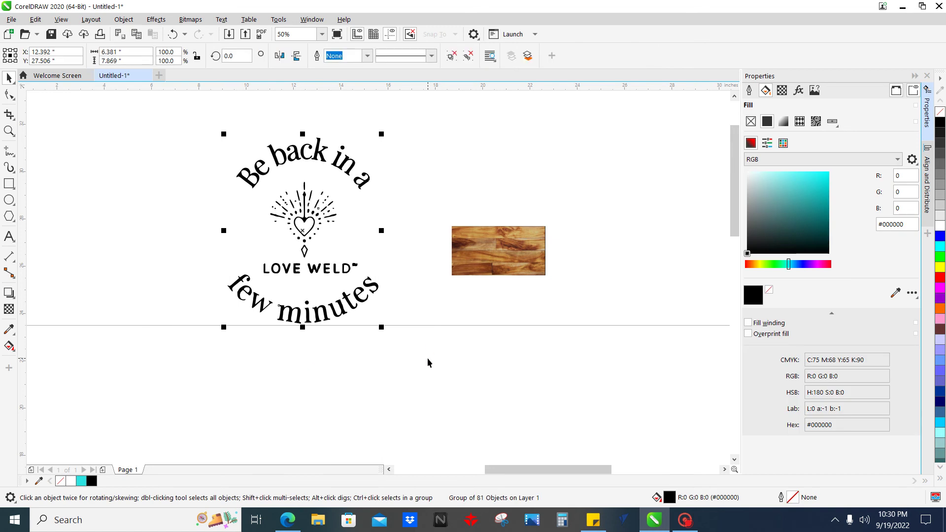
Ungroup, reselect all 81 logo pieces, and regroup them into one object
right_click(309, 211)
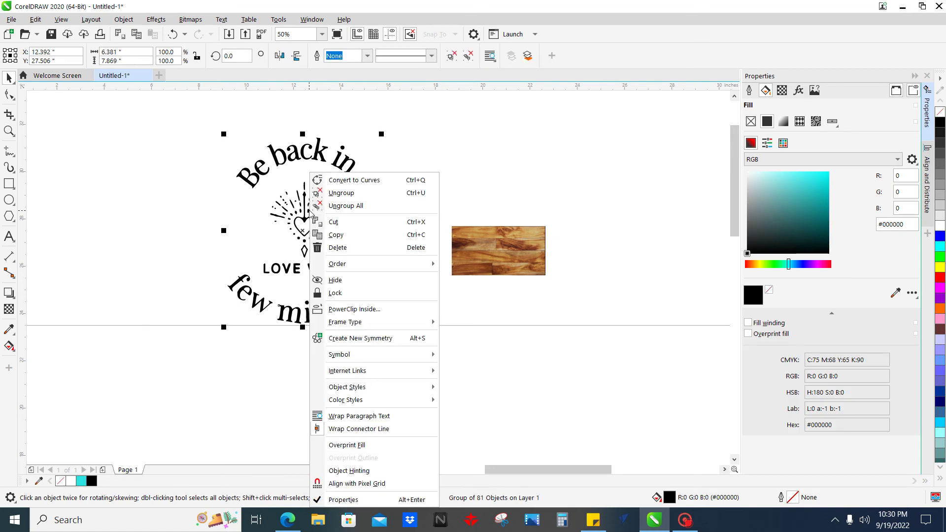
left_click(361, 201)
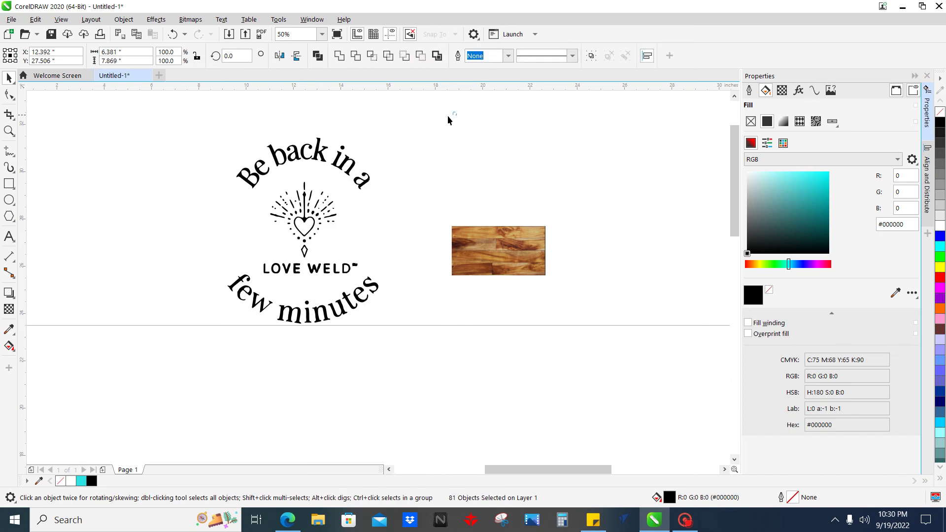
left_click(447, 119)
left_click(354, 170)
left_click_drag(176, 125, 392, 331)
right_click(303, 212)
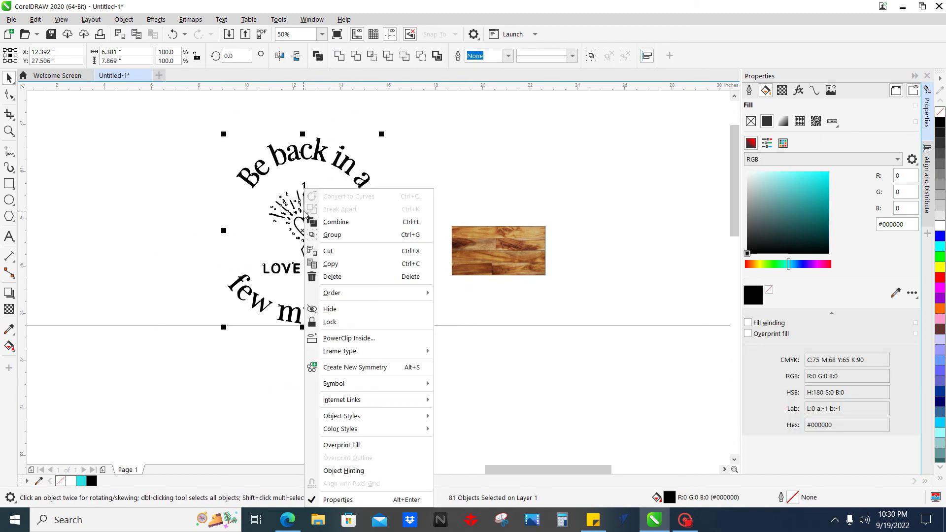
left_click(343, 235)
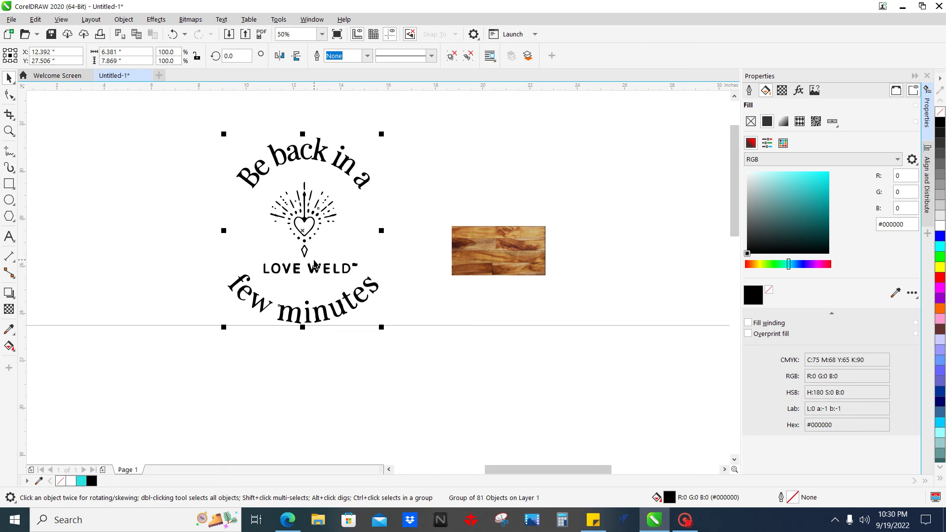
left_click(9, 199)
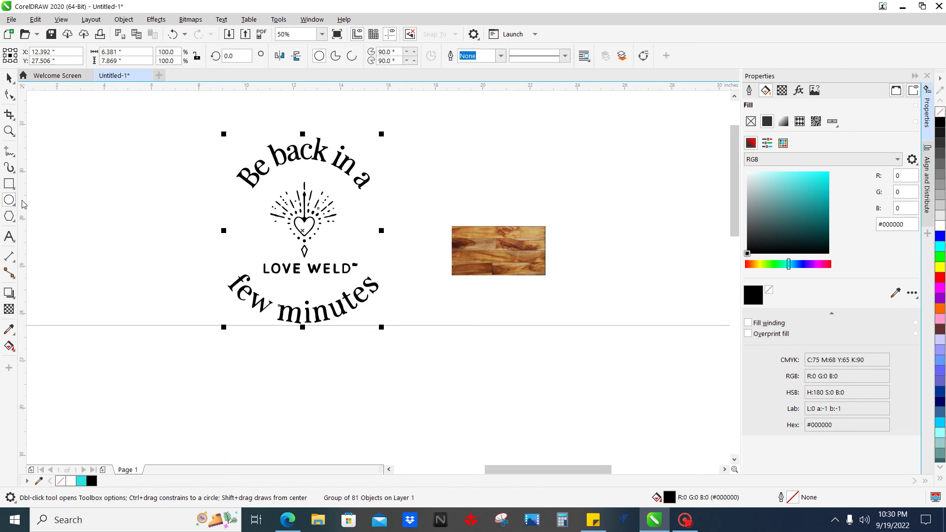
Draw an 8.8-inch circle to the left of the logo
left_click_drag(59, 149, 136, 245)
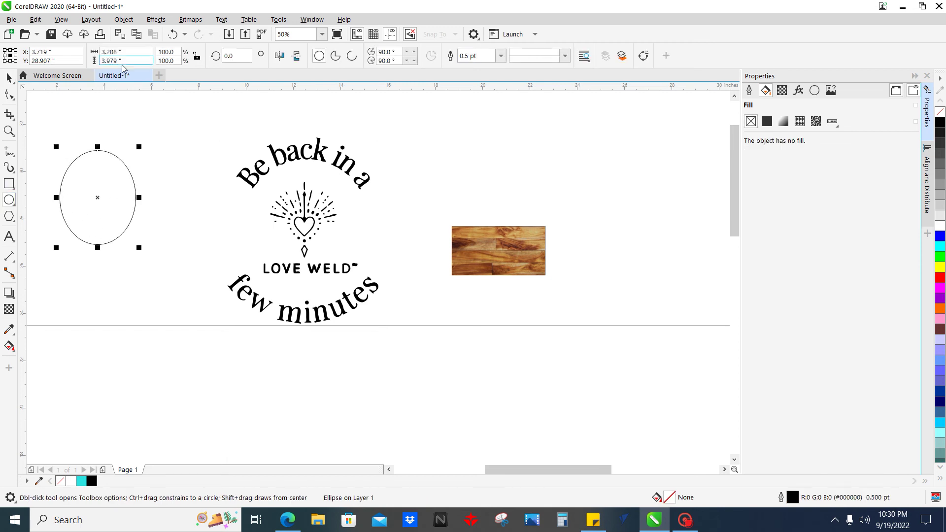
left_click(106, 60)
type("8.")
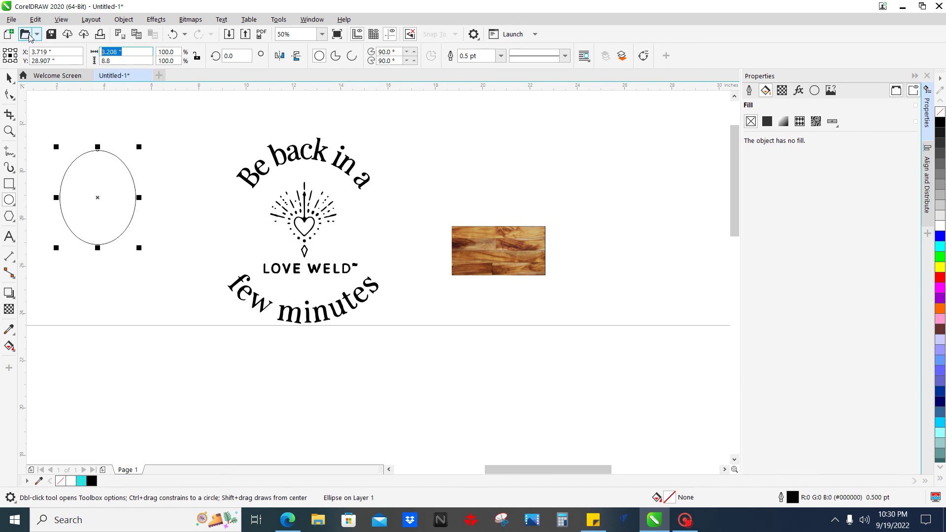
type("8")
key("Return")
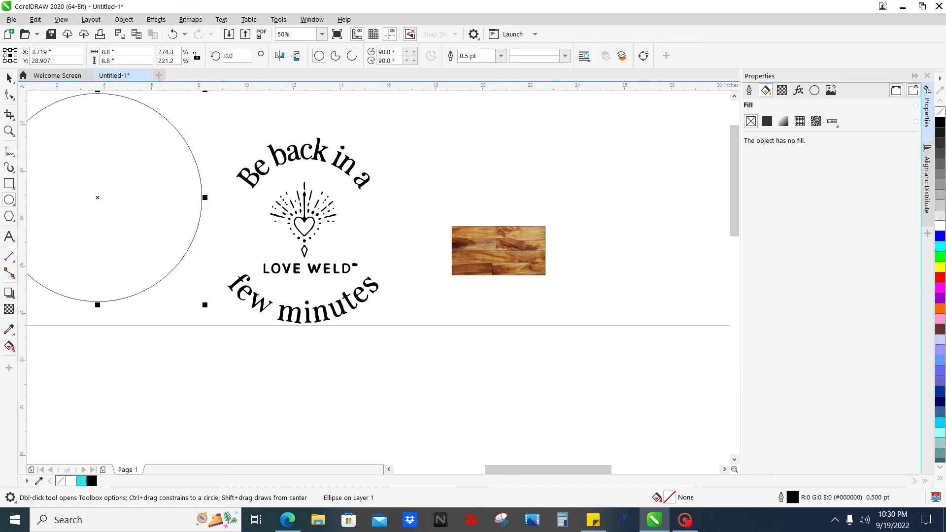
left_click(9, 77)
left_click_drag(232, 185, 312, 219)
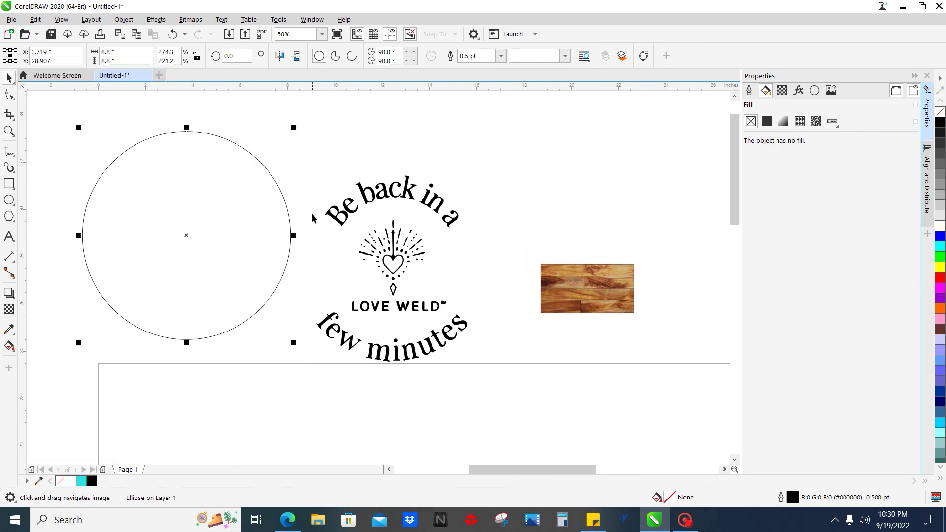
Move the wood image onto the circle and stretch it to 9.25 inches wide
left_click(591, 267)
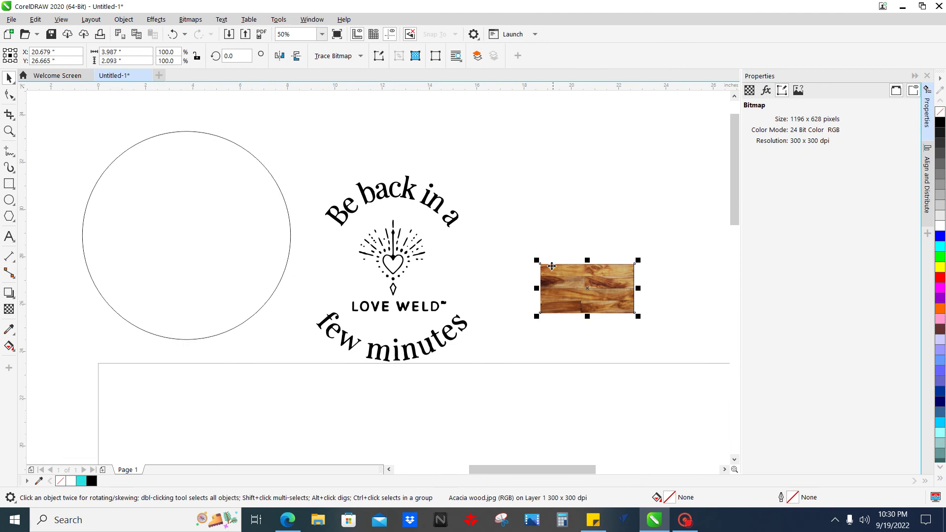
left_click_drag(587, 283, 142, 352)
left_click_drag(193, 237, 297, 237)
left_click_drag(91, 237, 76, 238)
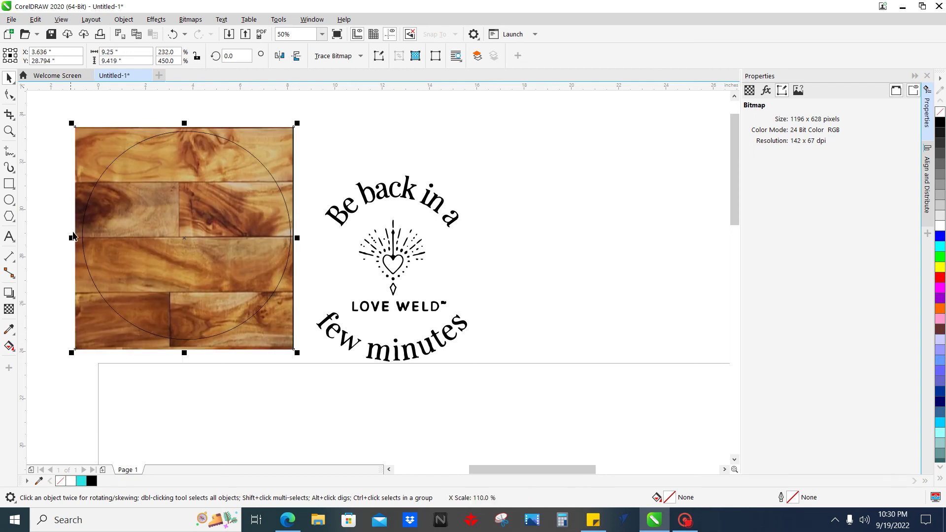
left_click_drag(103, 147, 517, 144)
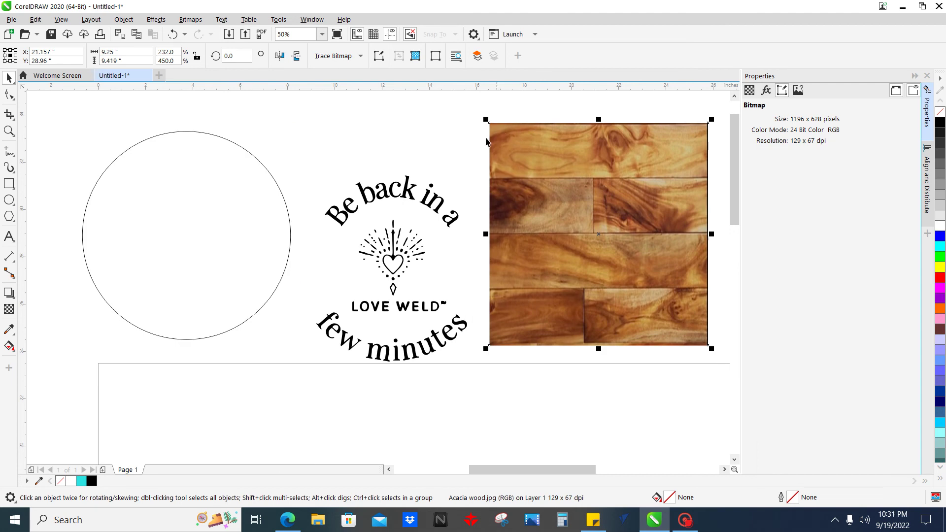
Shift the wood image left over the lettering and choose PowerClip Inside
key("Escape")
left_click(532, 151)
left_click_drag(536, 151, 500, 143)
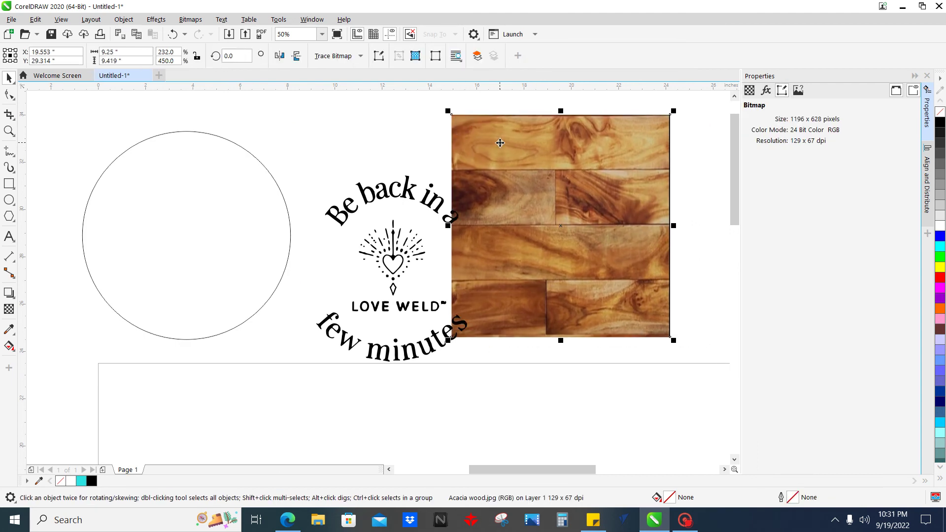
right_click(500, 143)
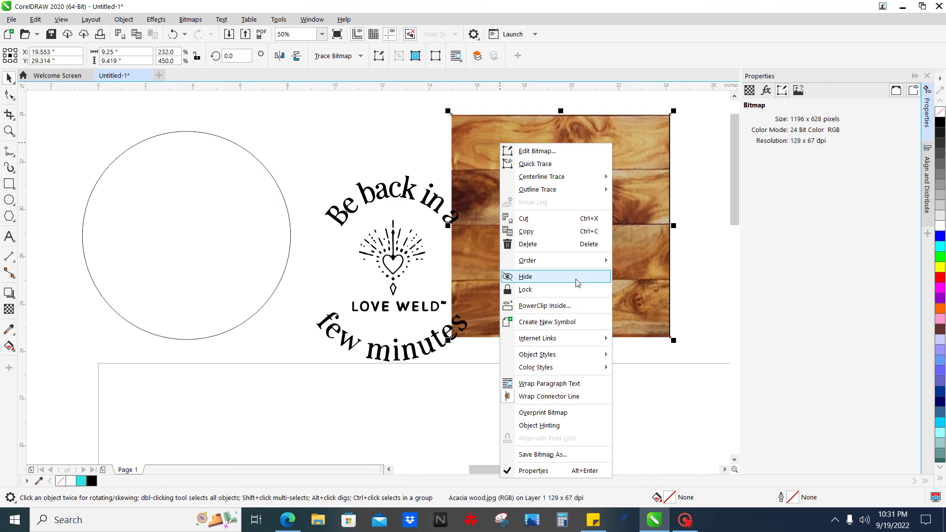
left_click(576, 306)
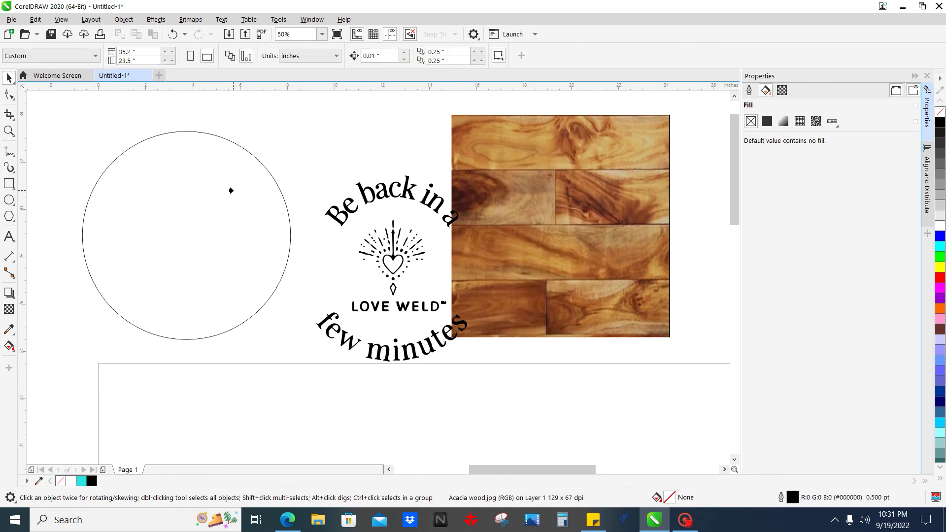
Clip the wood image into the circle, then undo the PowerClip
left_click(231, 190)
left_click(246, 382)
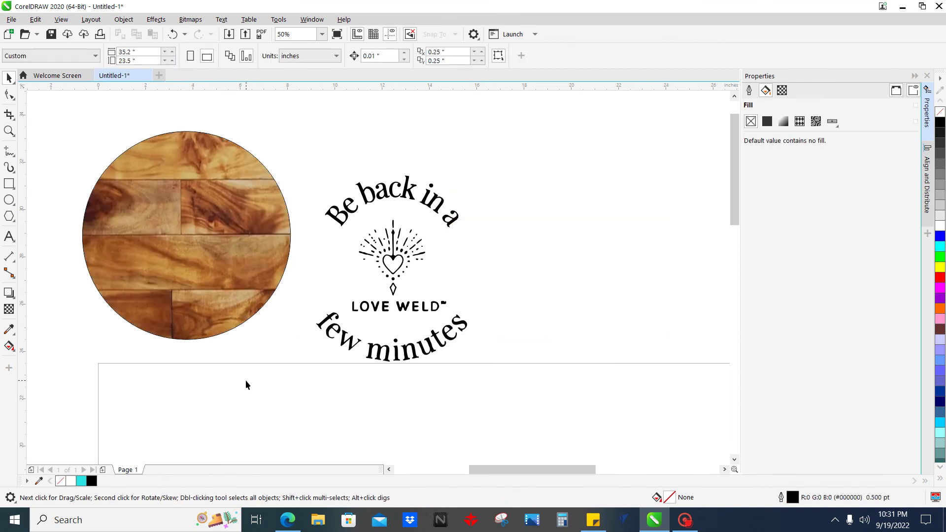
left_click(173, 34)
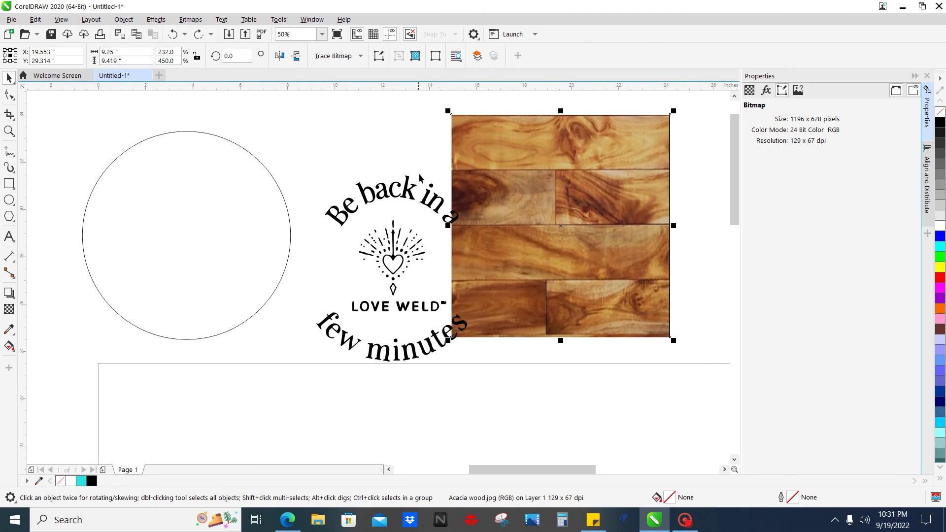
key("Escape")
Move the wood image slightly right and down, PowerClip it into the circle, then undo
left_click(473, 158)
left_click_drag(528, 165, 554, 175)
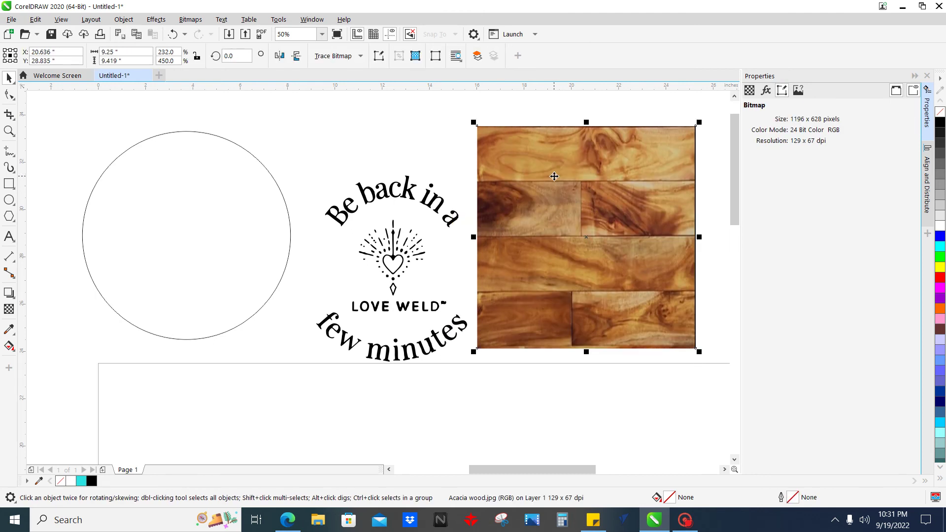
right_click(553, 176)
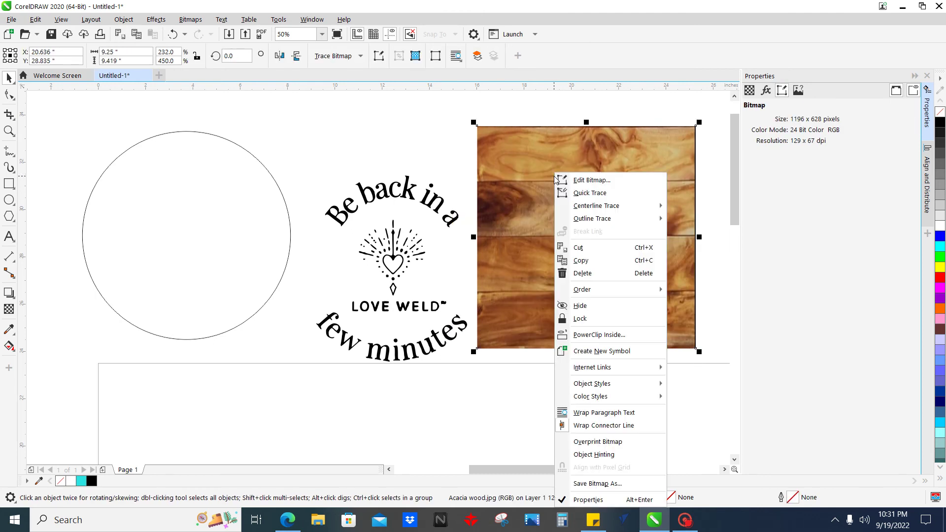
left_click(573, 338)
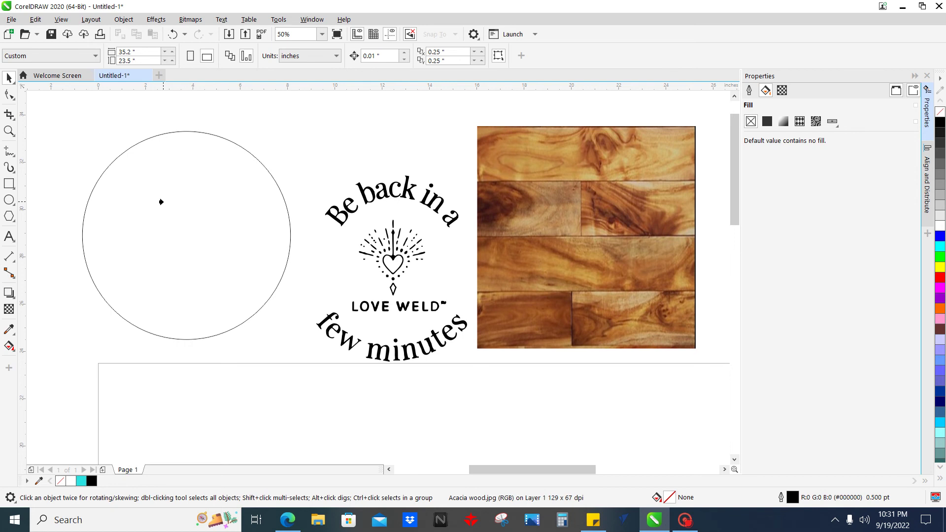
left_click(169, 206)
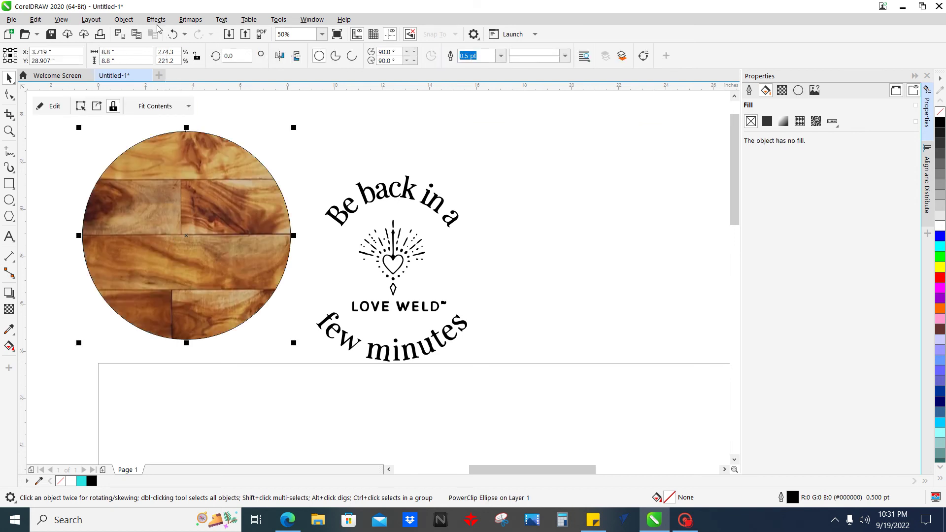
left_click(172, 34)
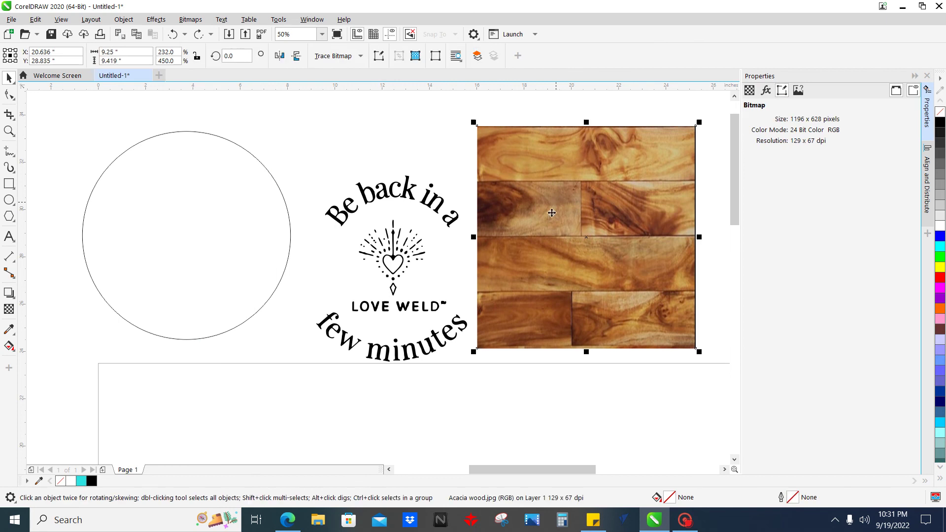
PowerClip the wood image inside the lettering group and zoom to inspect it
left_click_drag(531, 220, 571, 204)
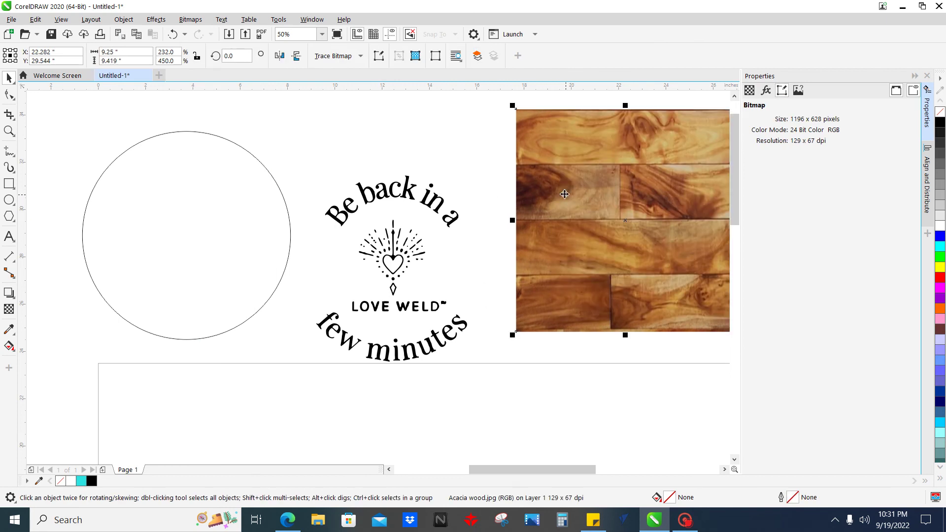
right_click(567, 198)
left_click(609, 335)
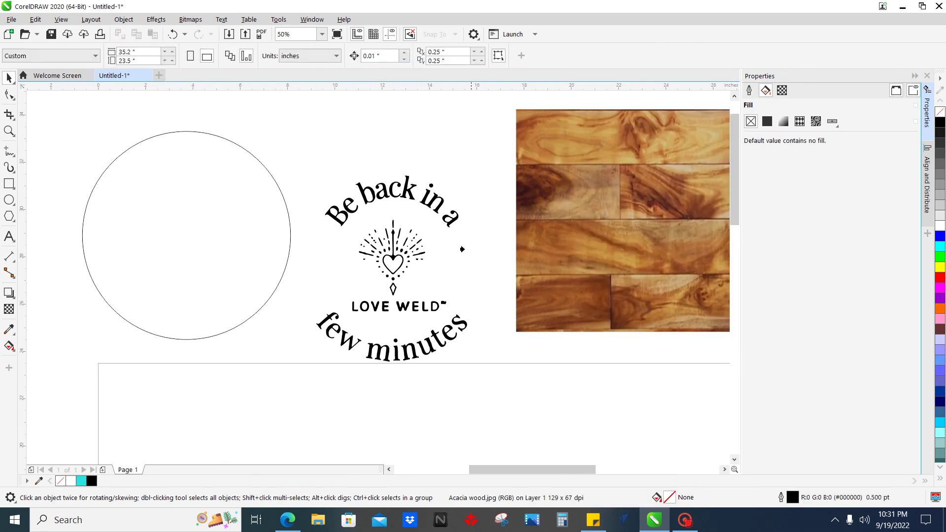
left_click(422, 203)
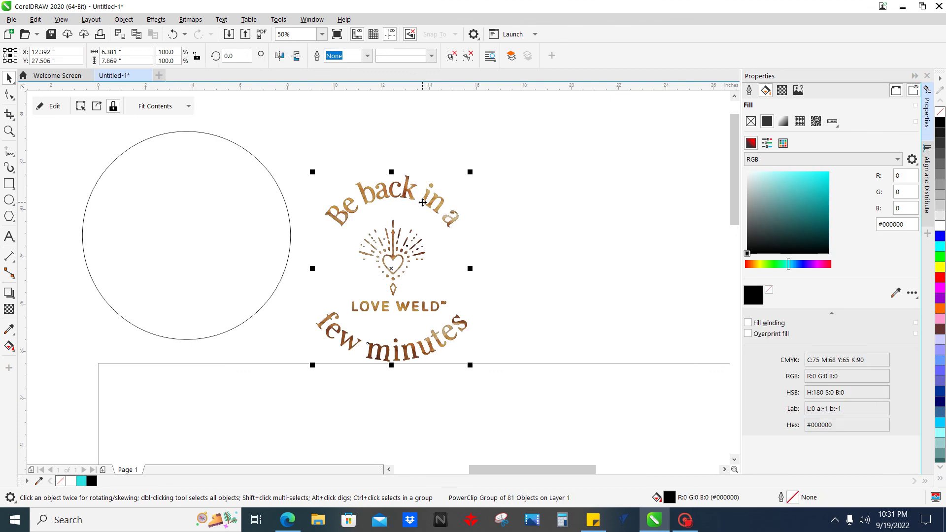
scroll(406, 253, "up", 3)
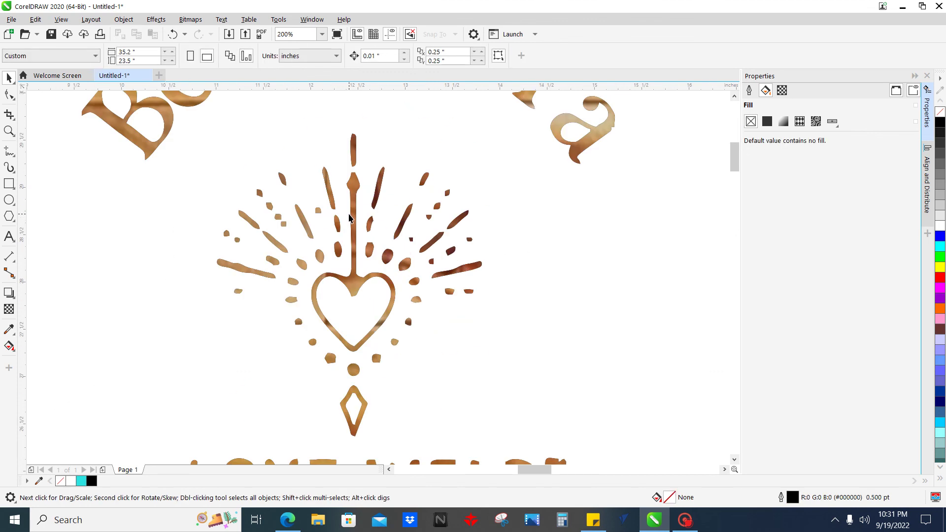
scroll(321, 203, "down", 2)
scroll(283, 173, "down", 2)
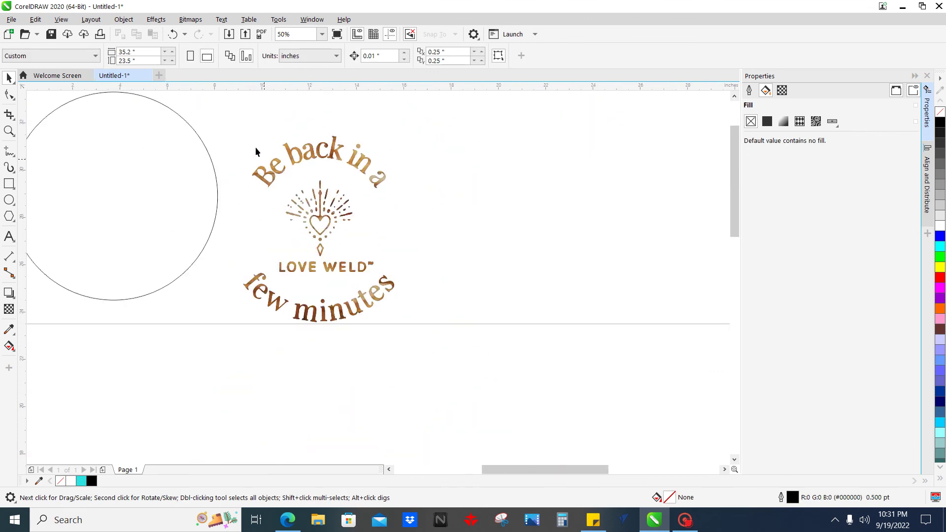
Undo the wood-filled lettering and move the wood image up-left toward the logo
left_click(172, 34)
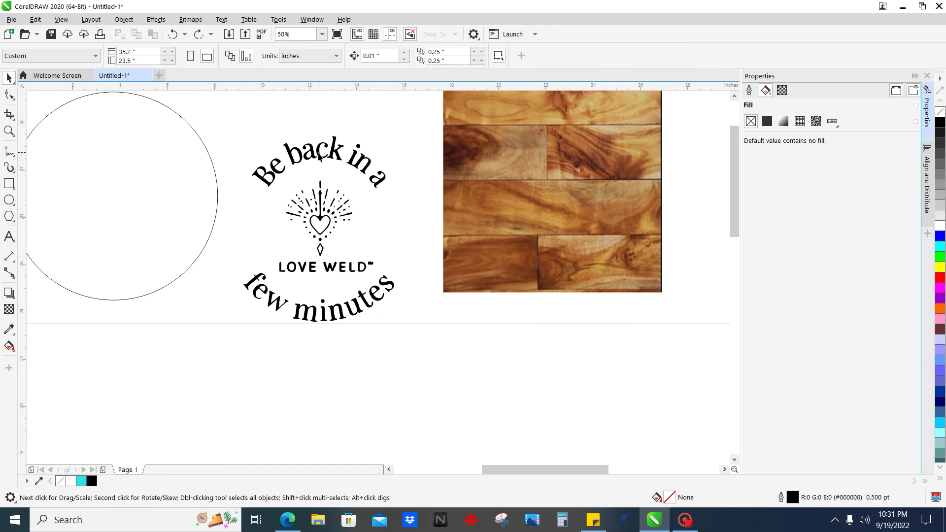
left_click(693, 218)
left_click_drag(693, 219, 633, 201)
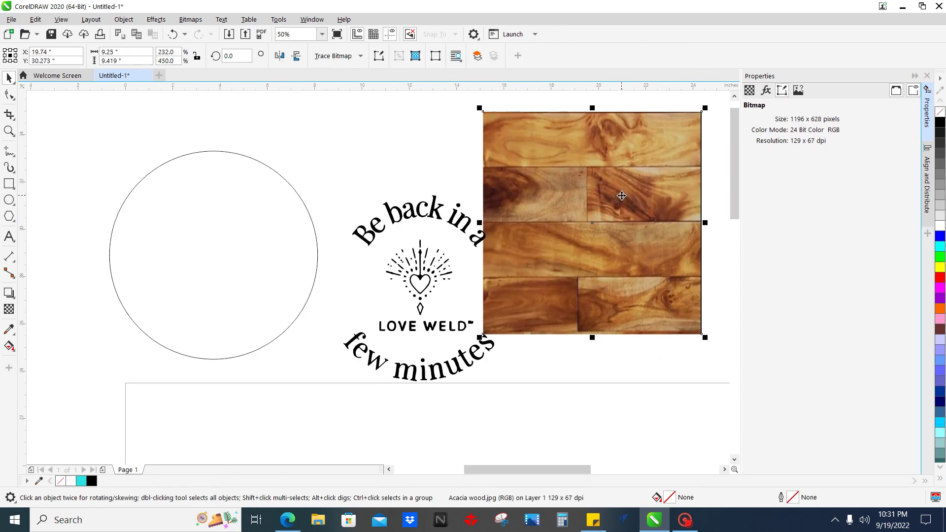
PowerClip the wood image inside the 8.8-inch circle
right_click(622, 196)
left_click(666, 333)
left_click(264, 272)
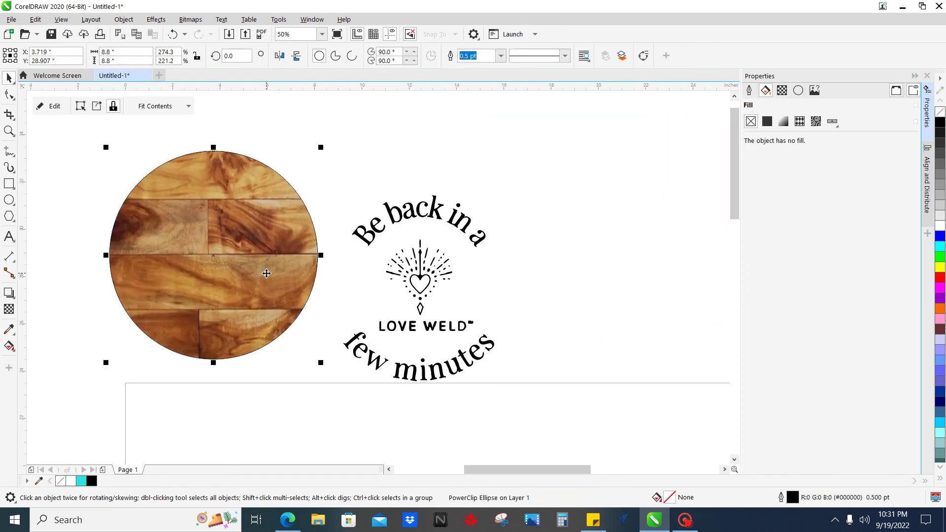
right_click(230, 279)
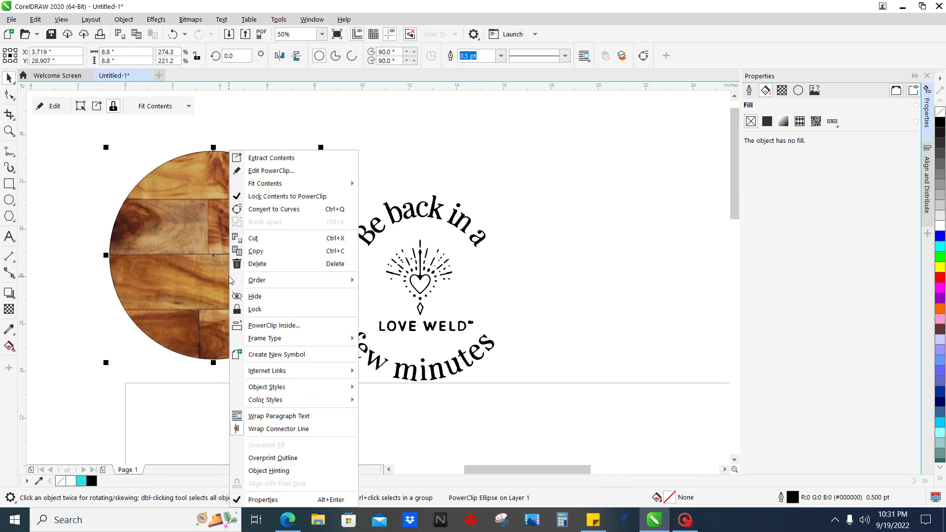
left_click(112, 299)
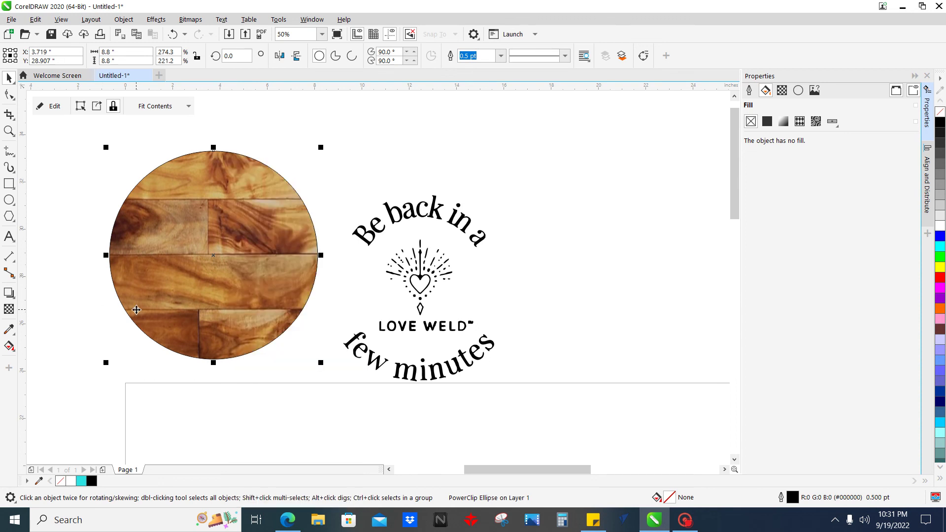
Move the wood circle over the logo and send it behind the lettering and heart
key("shift+Page_Down")
left_click_drag(176, 246, 301, 256)
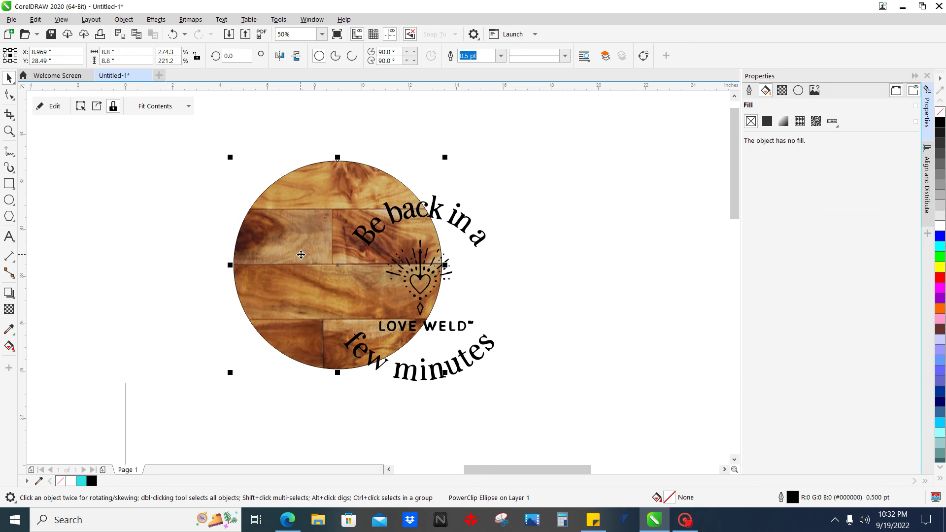
key("shift+Page_Up")
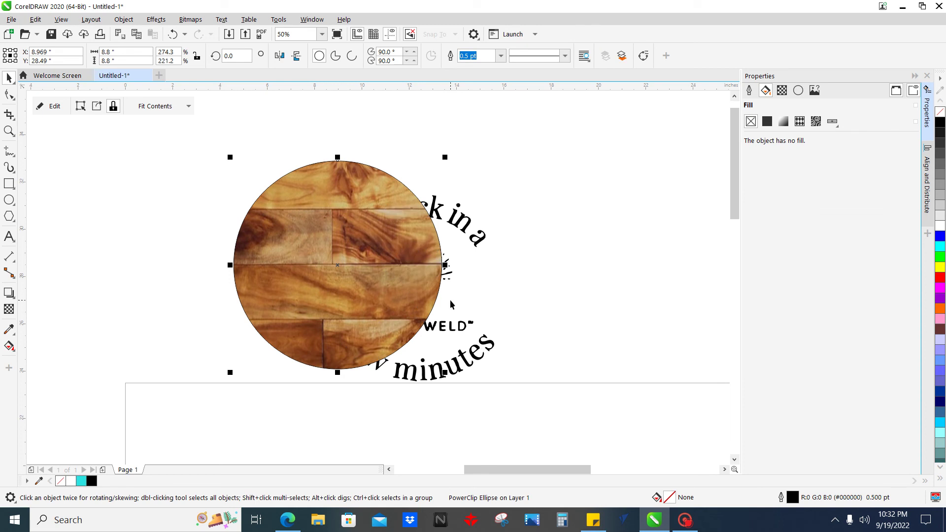
key("shift+Page_Down")
key("shift+Page_Up")
key("shift+Page_Down")
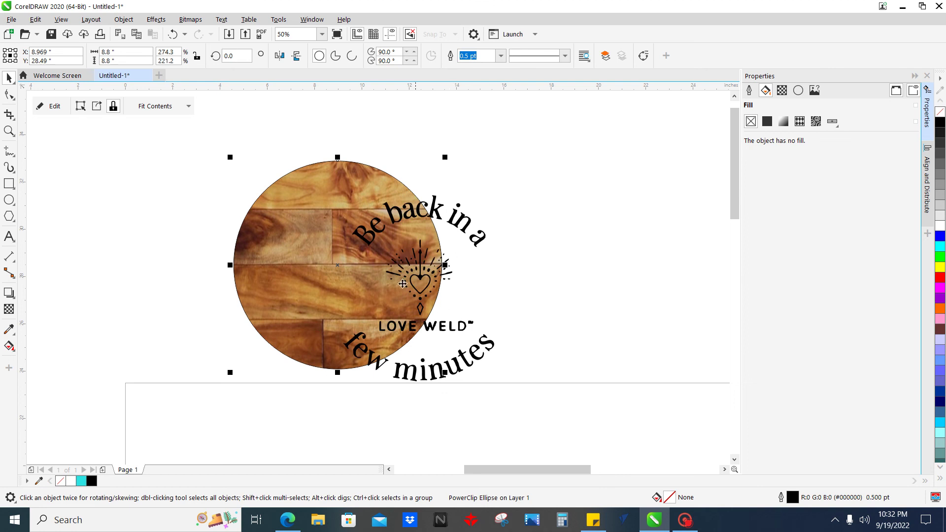
right_click(339, 275)
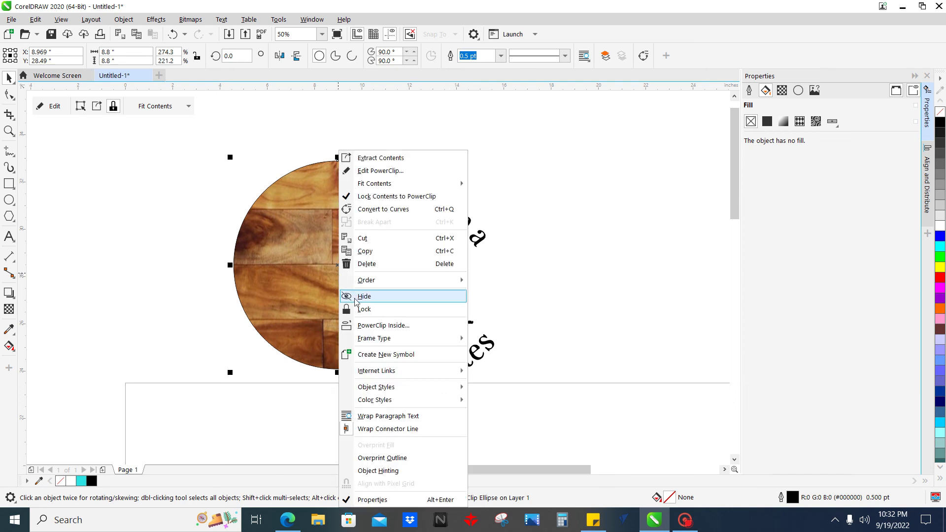
Move the wood circle further left and reselect it
left_click(263, 261)
left_click_drag(263, 262, 194, 262)
right_click(254, 257)
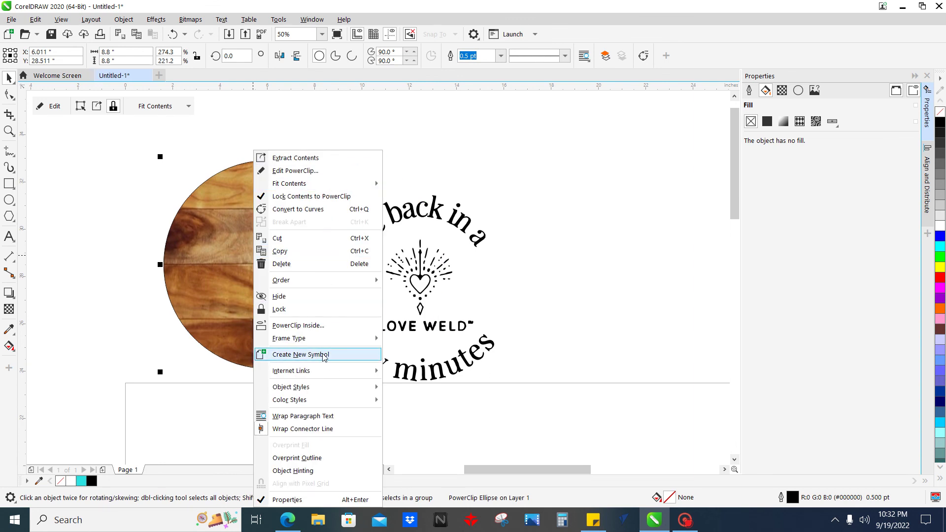
mouse_move(321, 342)
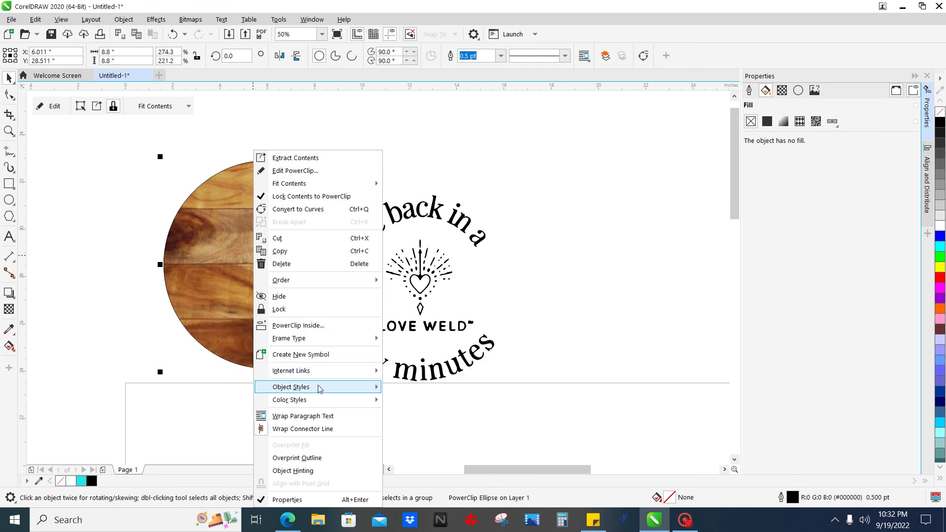
left_click(528, 376)
left_click(421, 309)
right_click(421, 310)
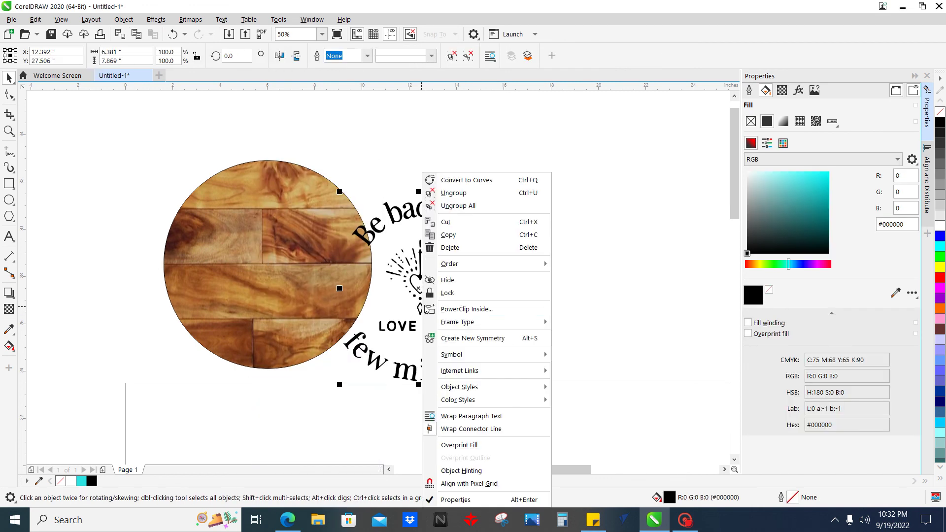
mouse_move(498, 393)
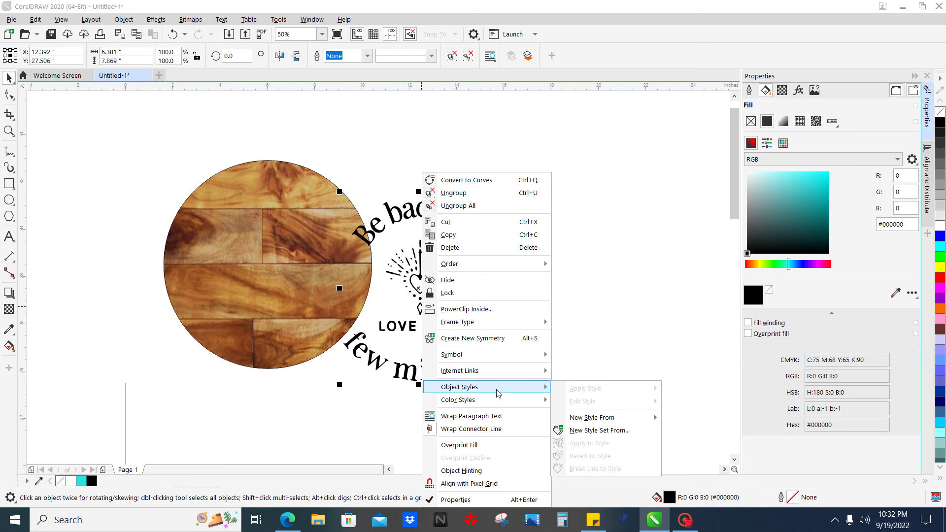
left_click(242, 182)
left_click(242, 182)
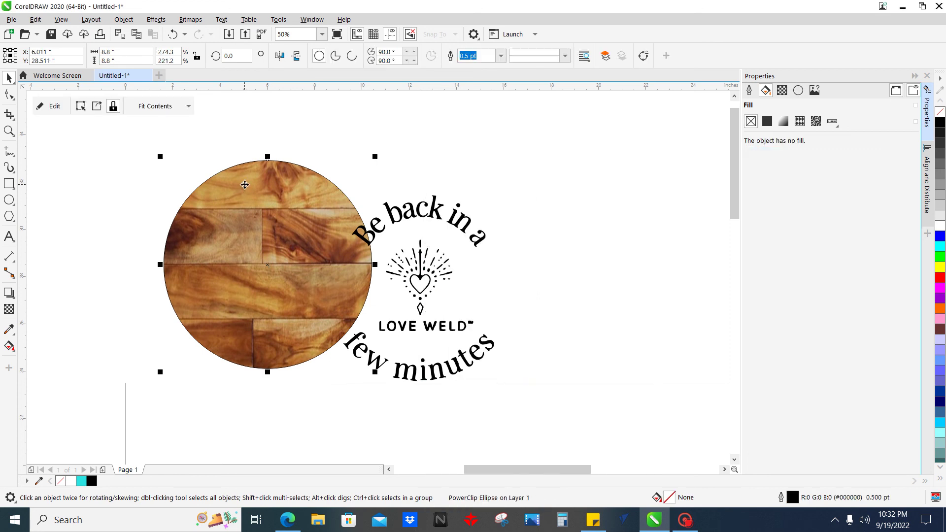
Choose Object > Order > Behind… to place the circle behind a picked object
left_click(37, 19)
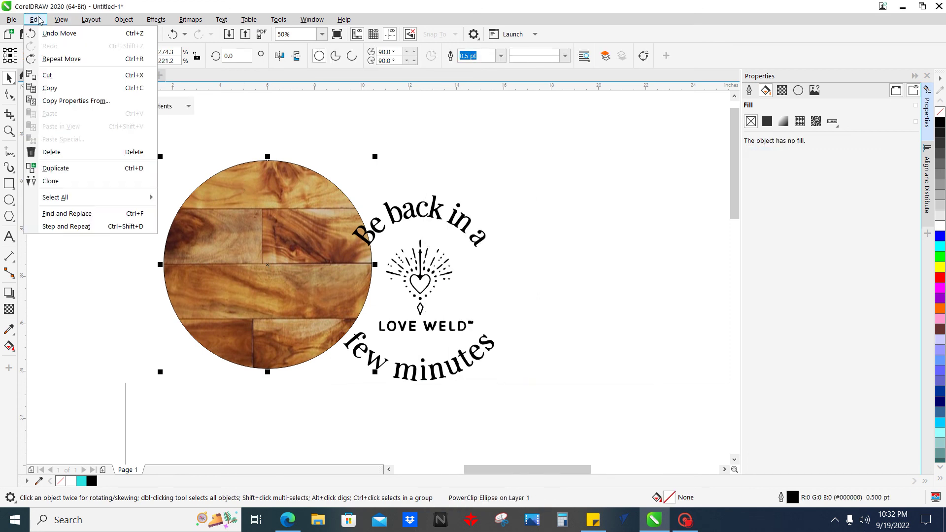
mouse_move(62, 20)
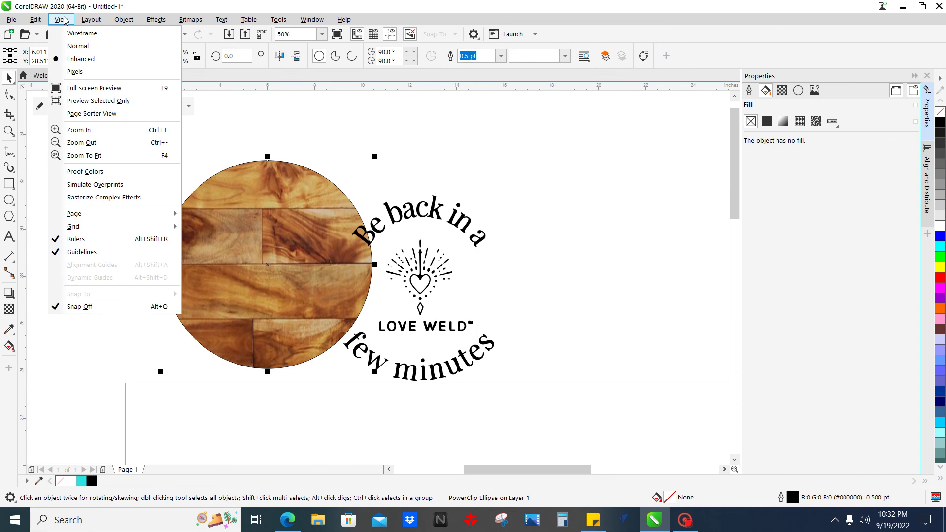
mouse_move(118, 23)
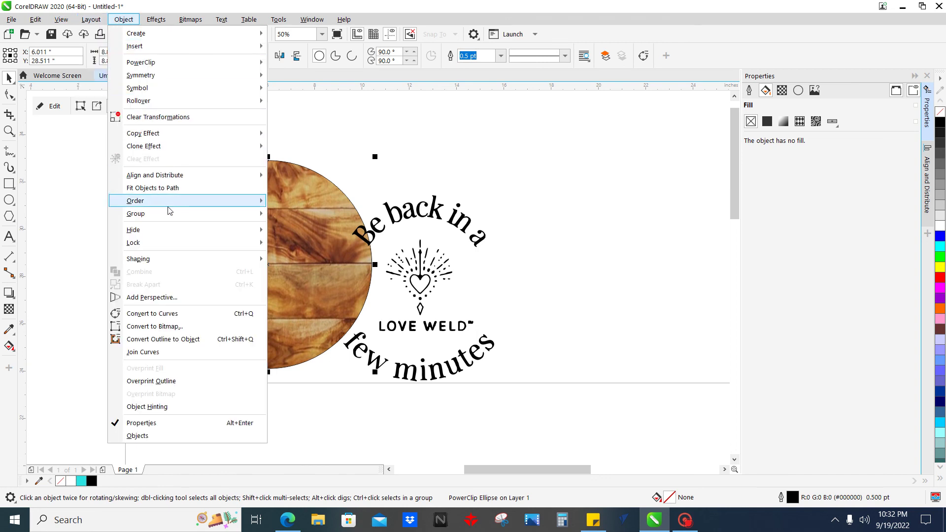
left_click(290, 197)
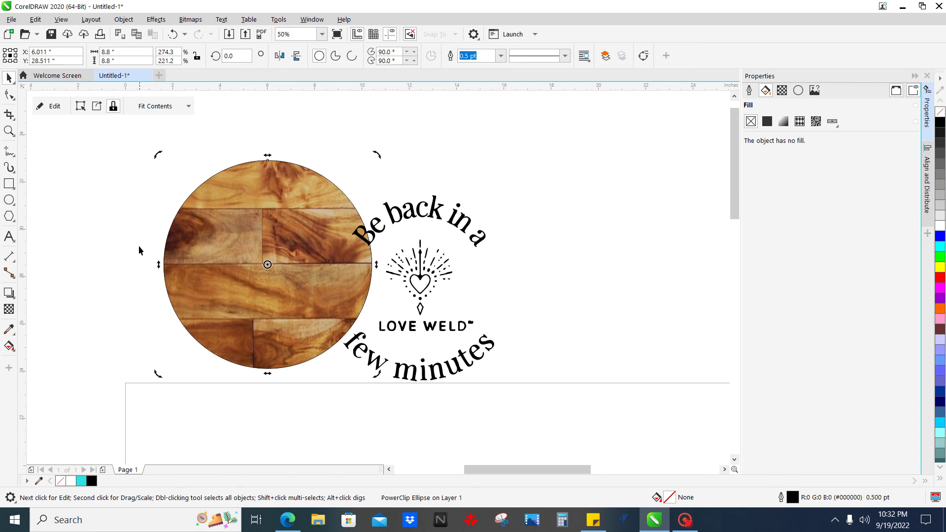
left_click(132, 20)
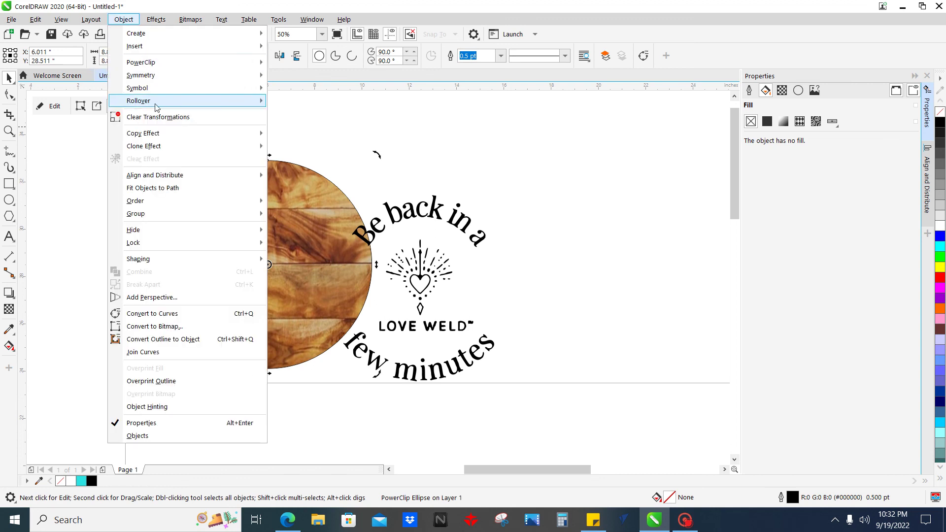
mouse_move(173, 202)
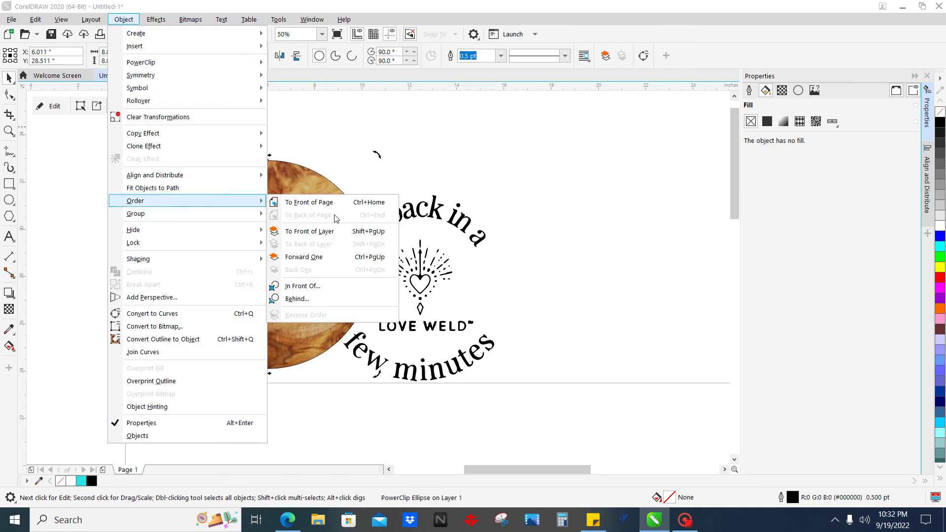
left_click(310, 299)
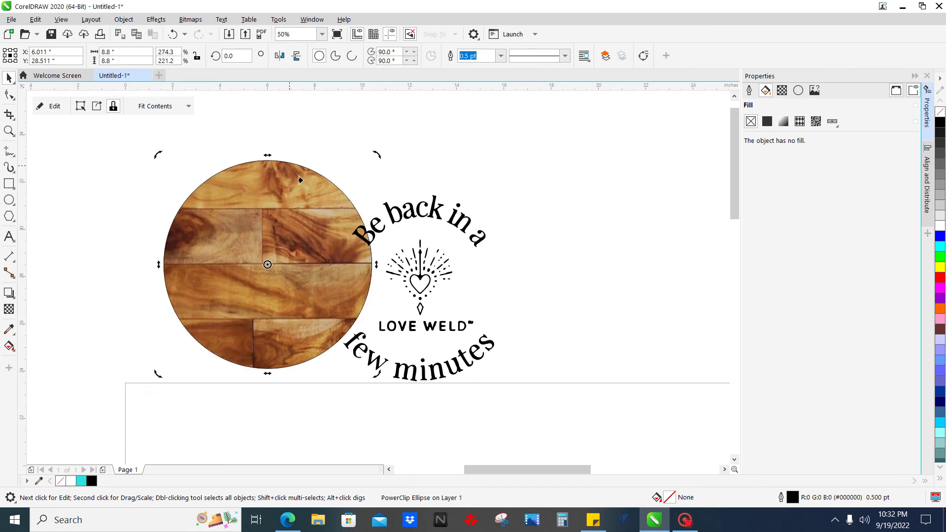
Move the wood circle onto the logo, adjusting stacking order with Shift+PgDn
left_click(240, 285)
left_click_drag(290, 251, 395, 263)
left_click(354, 262)
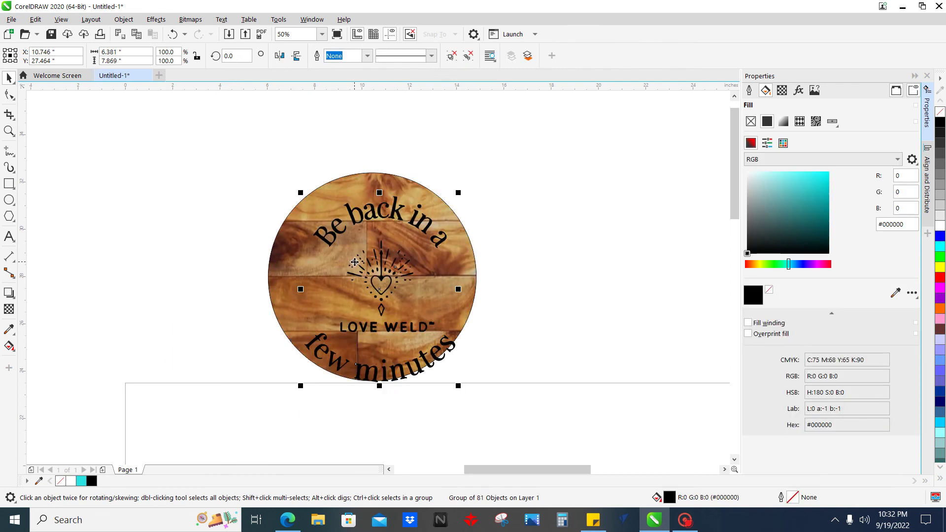
key("shift+Page_Down")
left_click(356, 264)
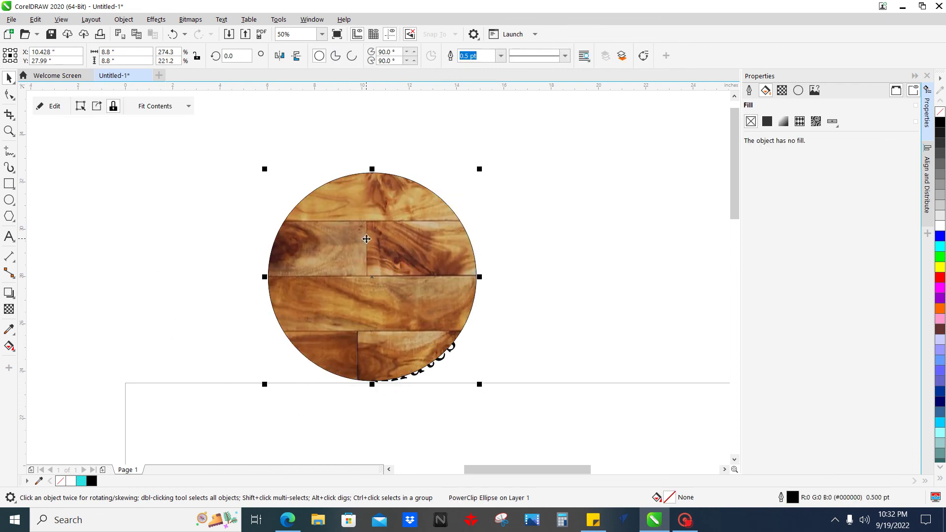
left_click_drag(366, 238, 210, 210)
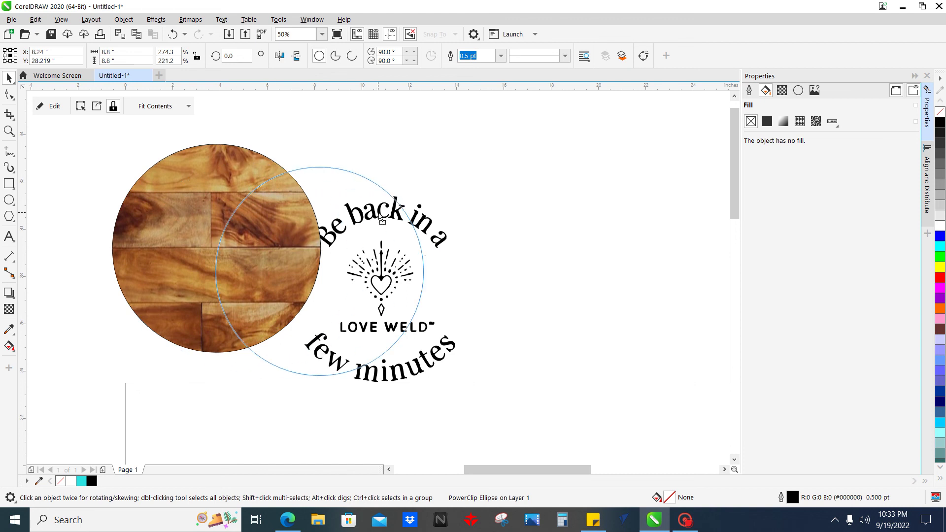
left_click_drag(382, 220, 384, 220)
Place the circle behind the curved text via Object > Order > Behind…
left_click(125, 20)
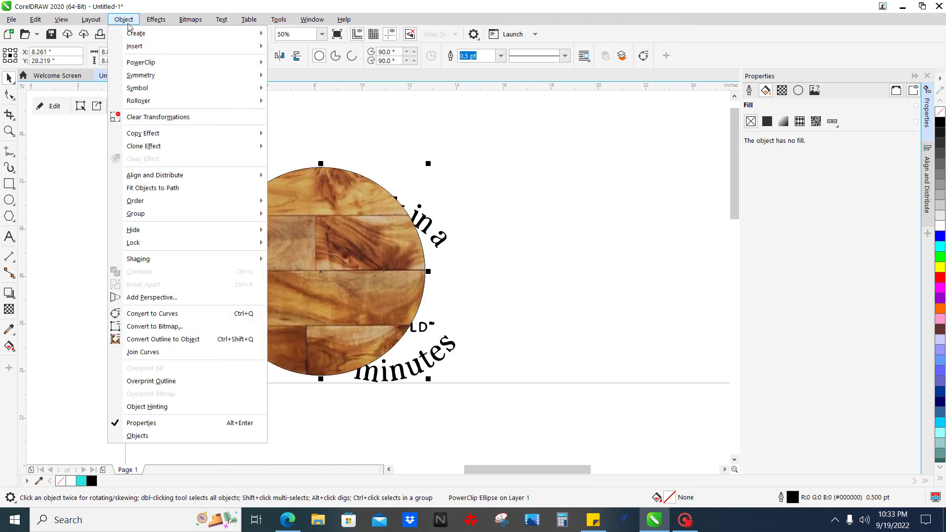
mouse_move(144, 202)
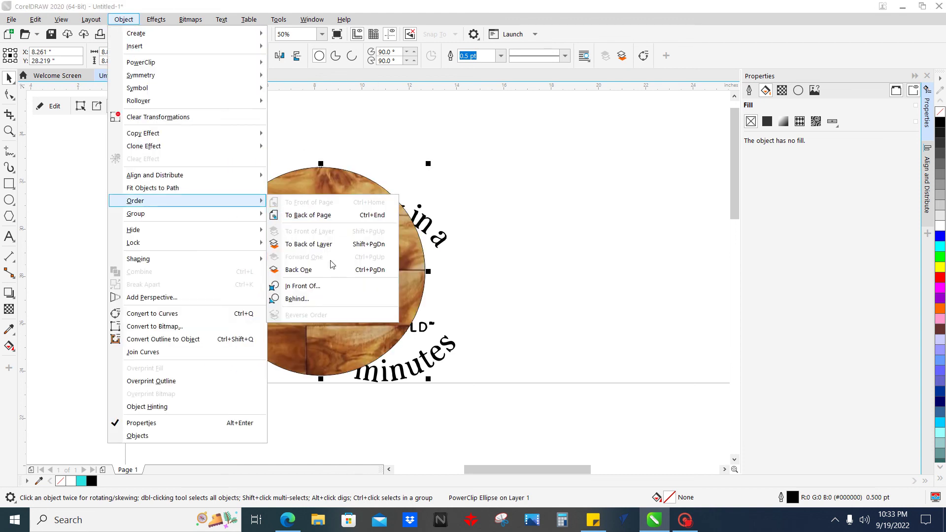
left_click(325, 298)
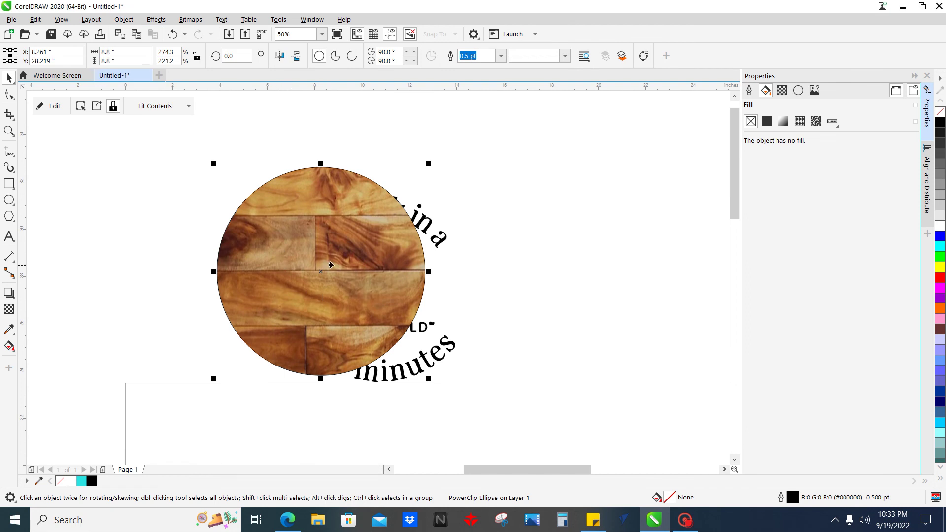
left_click(415, 220)
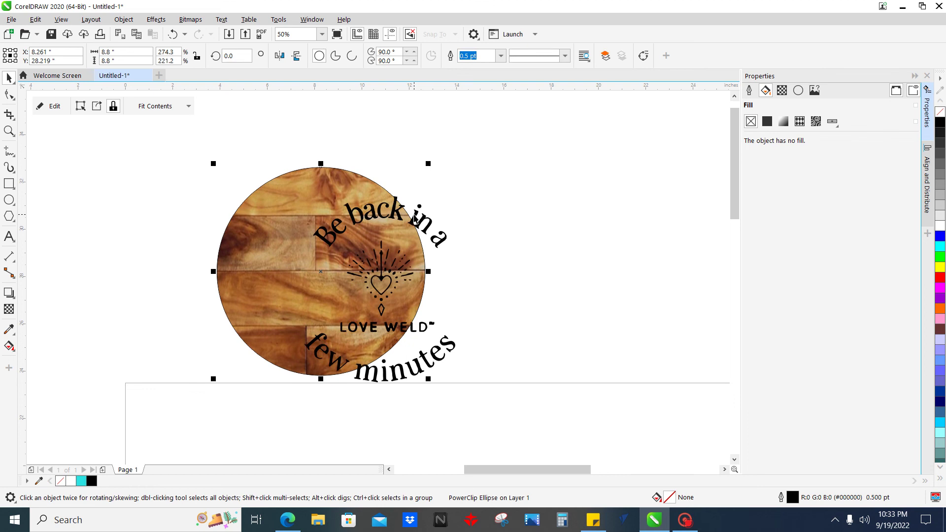
left_click(155, 344)
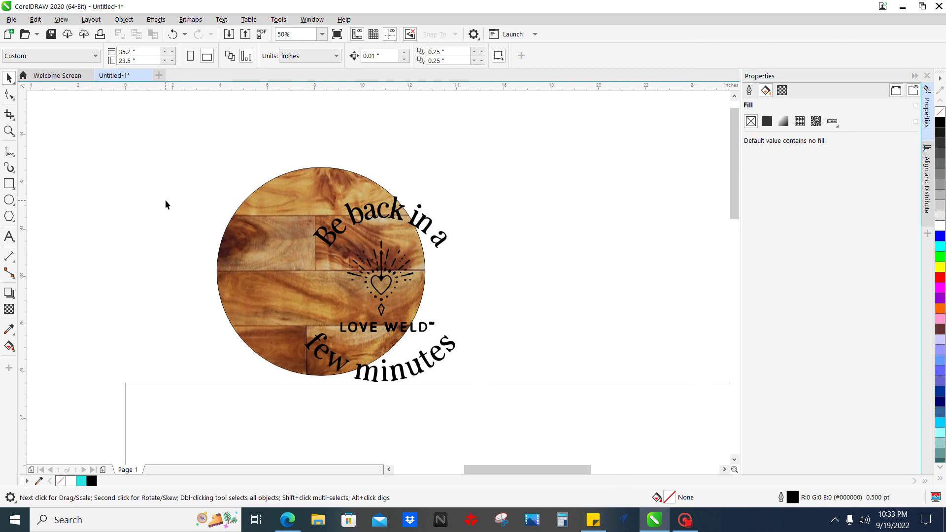
Select the wood circle and logo and align their centers with E and C
key("ctrl+a")
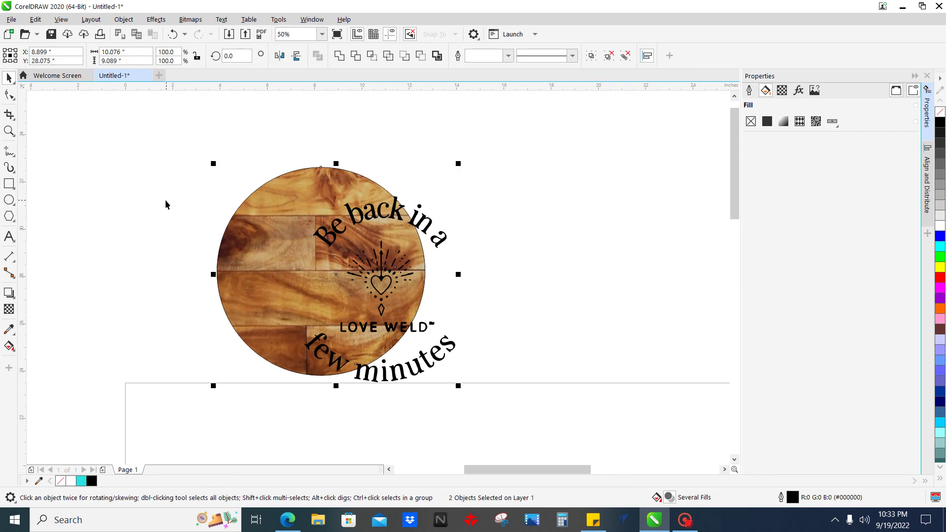
left_click(164, 200)
left_click_drag(187, 192, 598, 478)
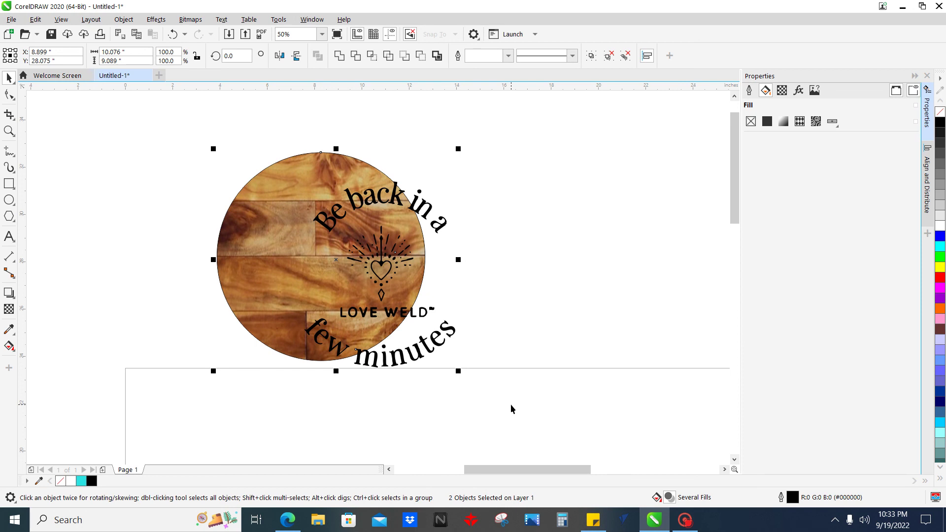
key("e")
key("c")
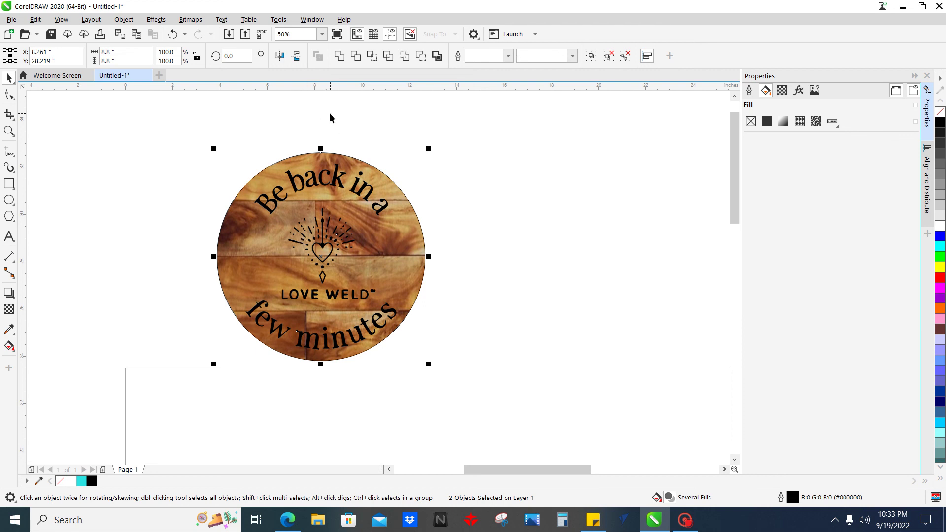
Move the centered circle and logo together up and to the right
left_click(507, 279)
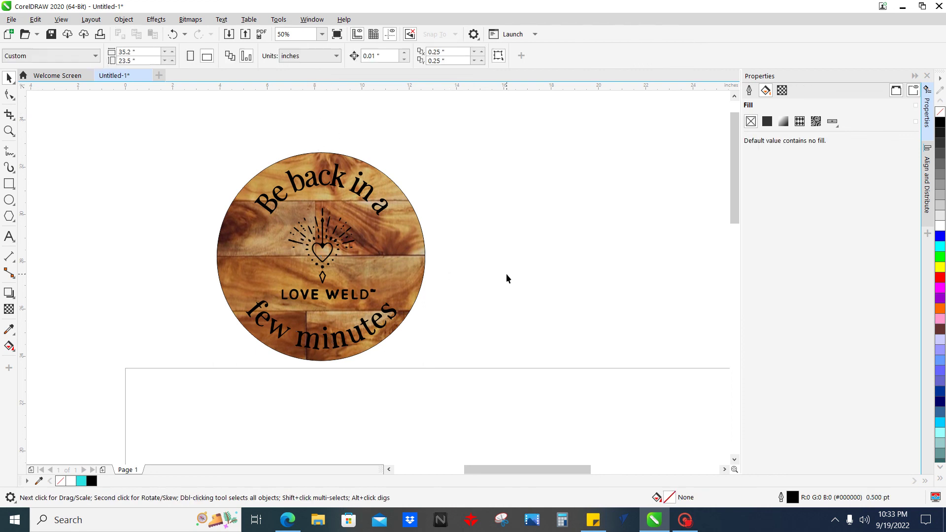
scroll(288, 242, "up", 2)
scroll(289, 242, "down", 2)
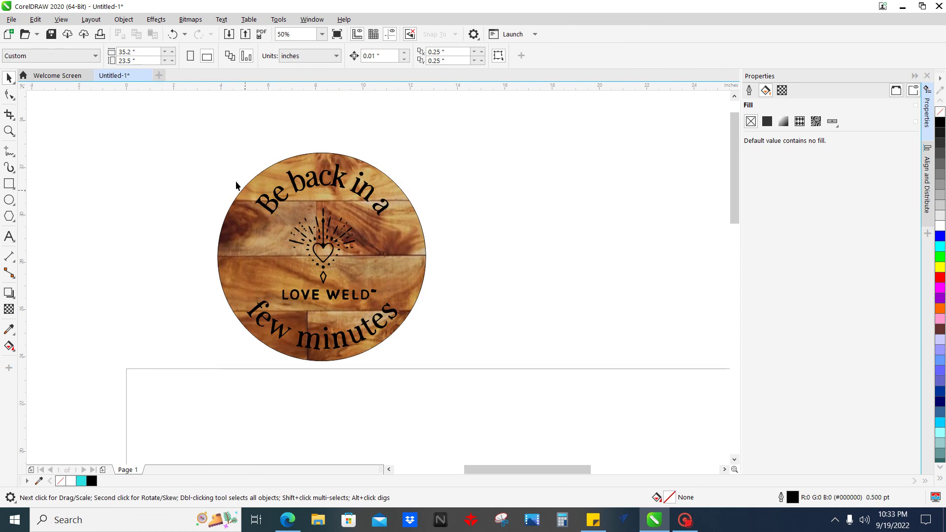
left_click_drag(197, 142, 507, 400)
left_click_drag(317, 266, 344, 222)
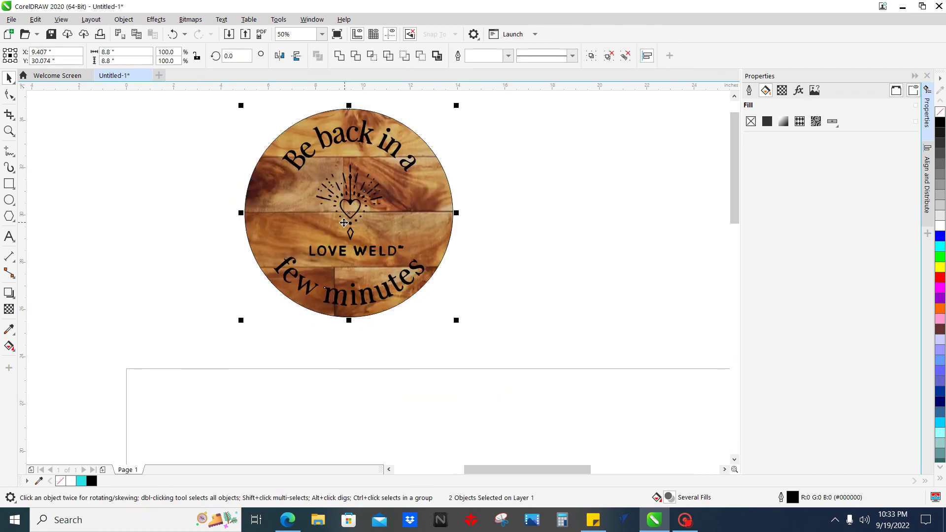
key("Escape")
scroll(353, 140, "up", 3)
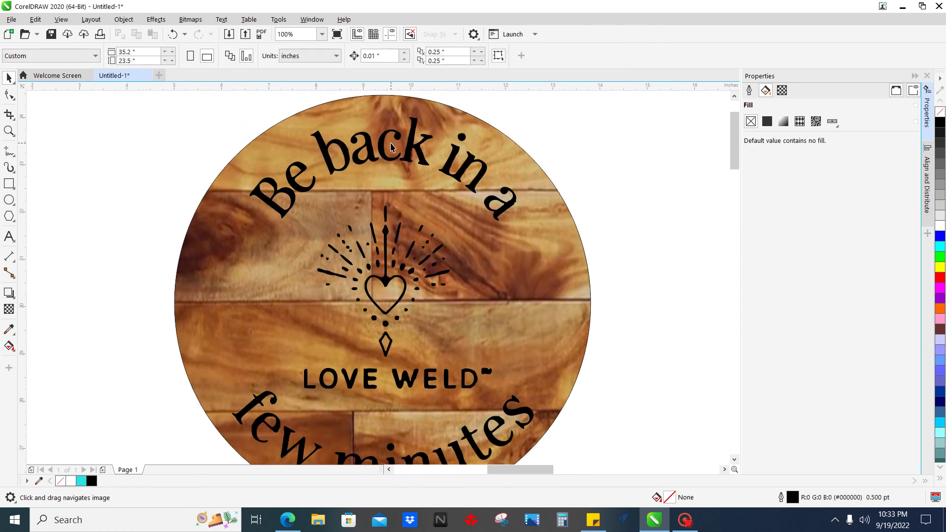
scroll(391, 146, "down", 3)
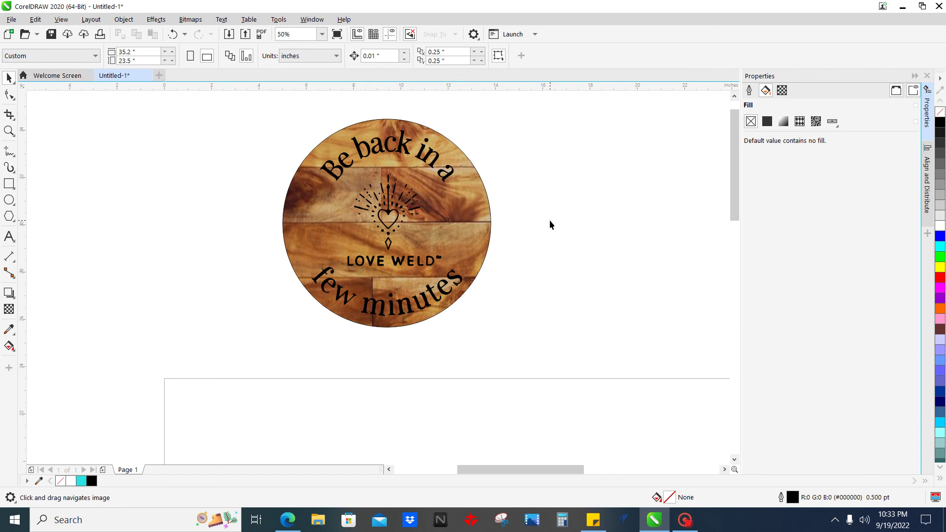
left_click_drag(512, 332, 447, 382)
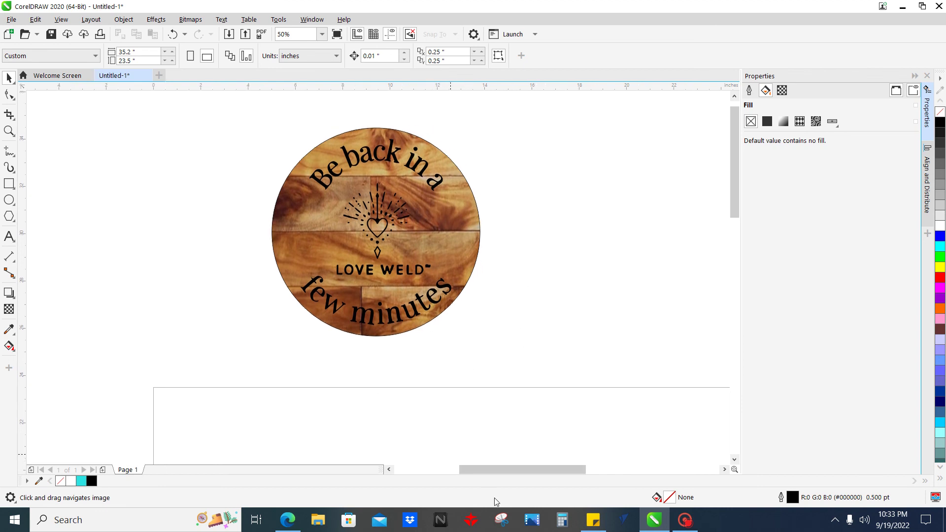
left_click(501, 521)
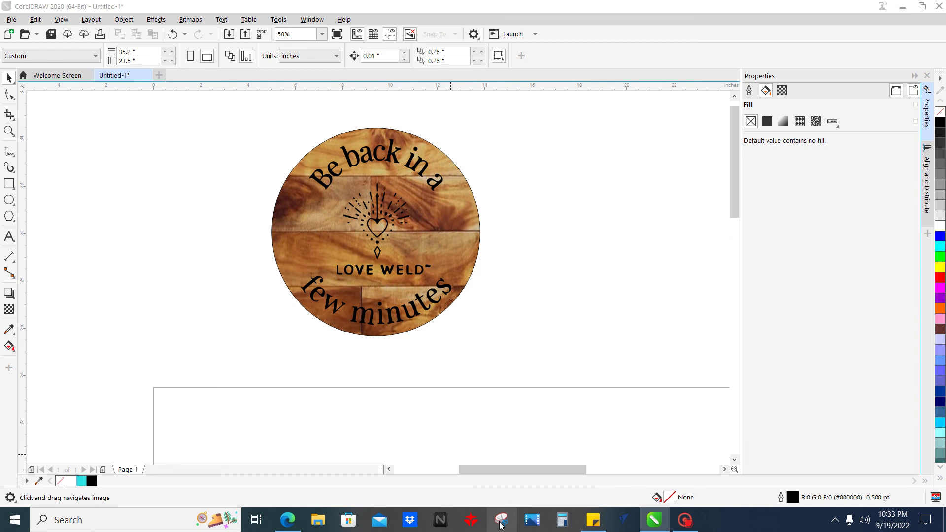
left_click(48, 153)
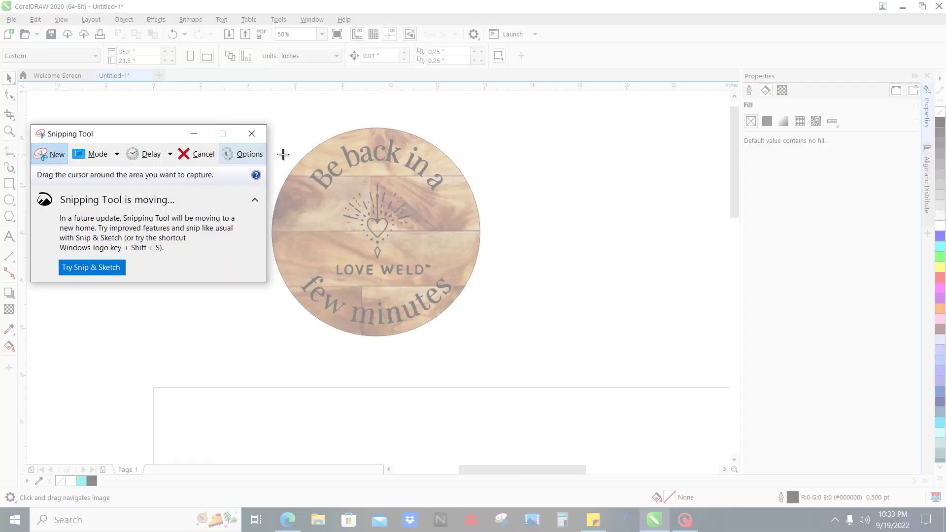
left_click_drag(510, 109, 253, 363)
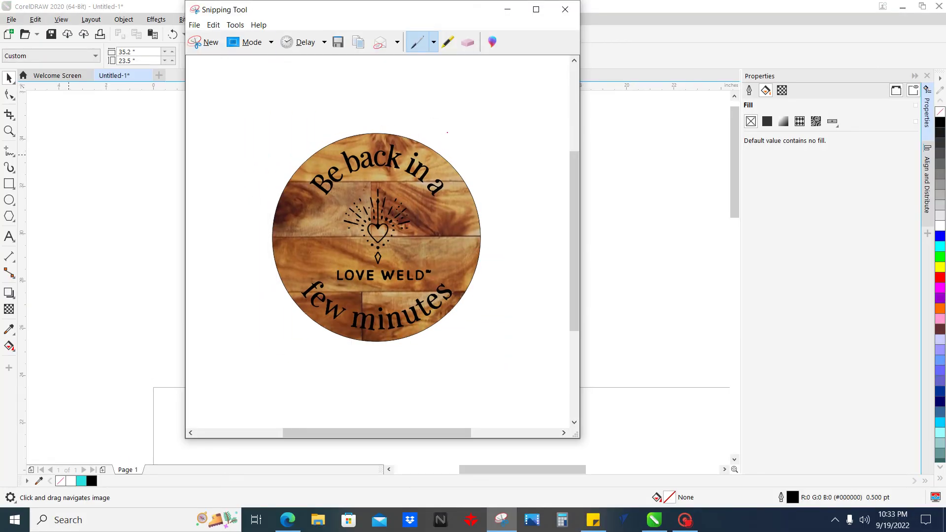
left_click(565, 9)
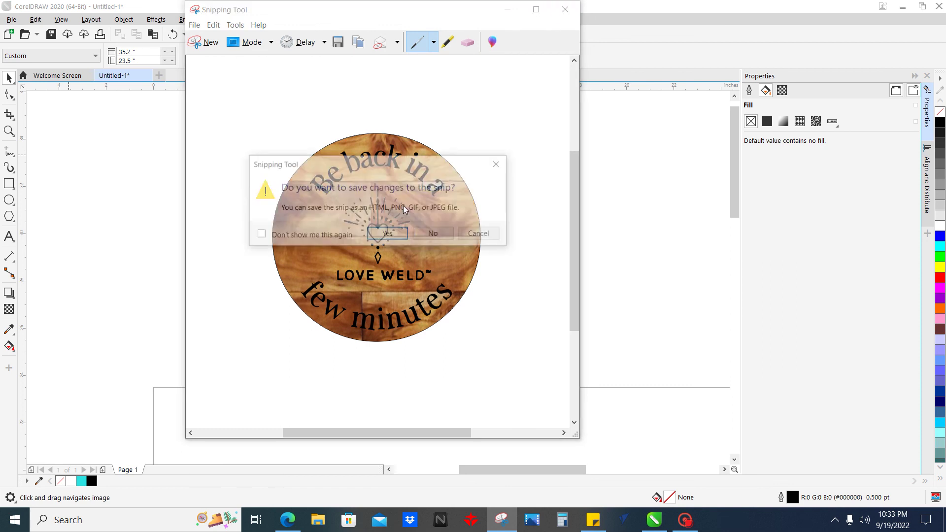
left_click(436, 233)
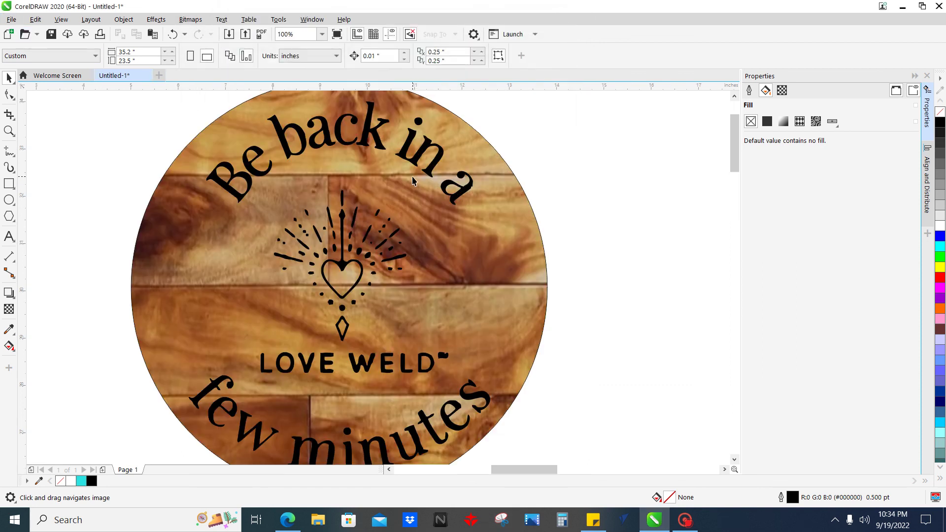
Drag the wood-filled circle to the right of the black Love Weld lettering
scroll(416, 181, "up", 2)
scroll(303, 254, "up", 2)
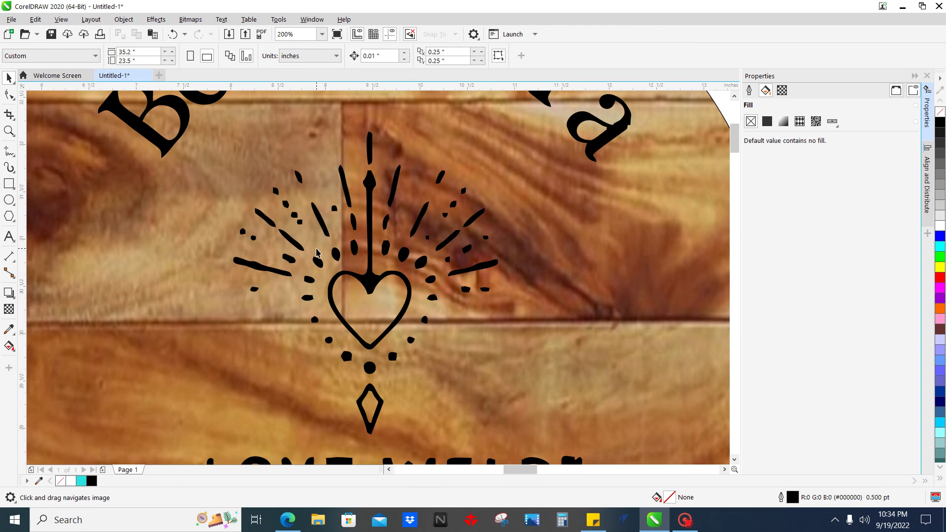
scroll(317, 252, "down", 4)
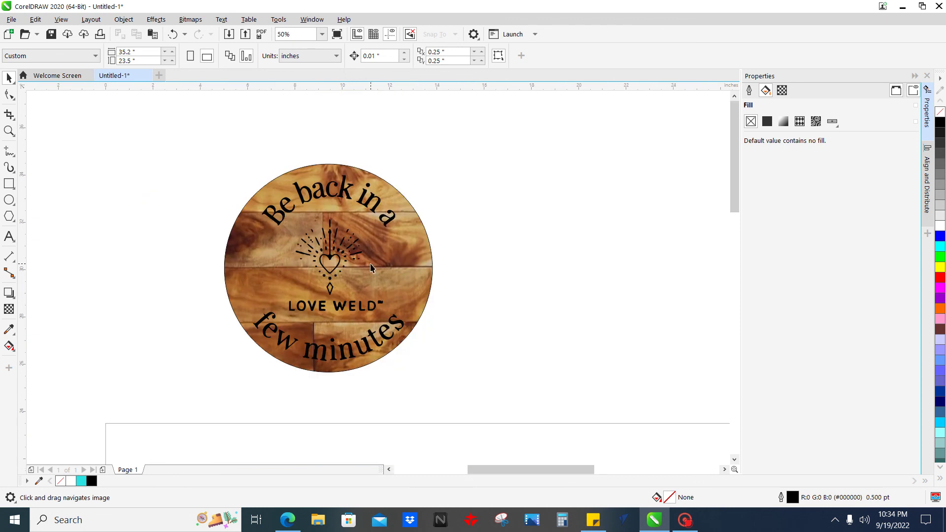
left_click(377, 276)
left_click_drag(359, 282, 564, 279)
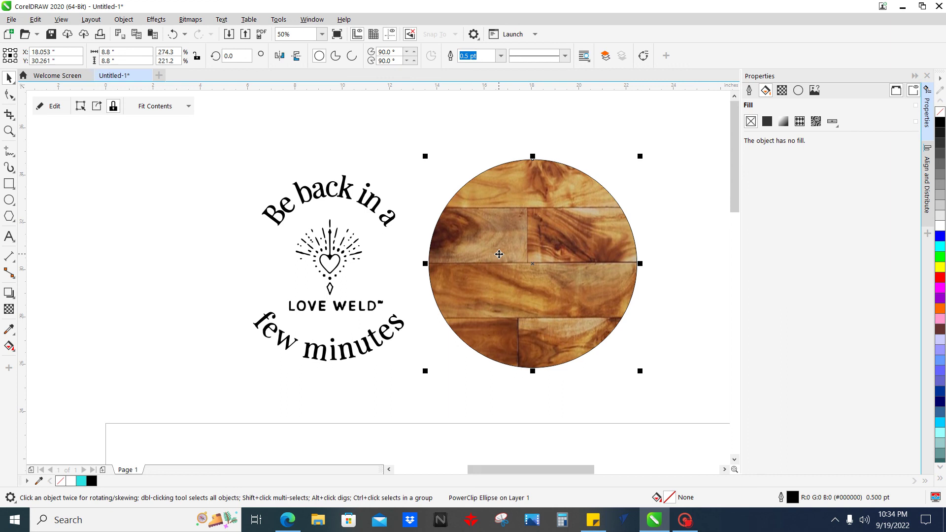
left_click(684, 520)
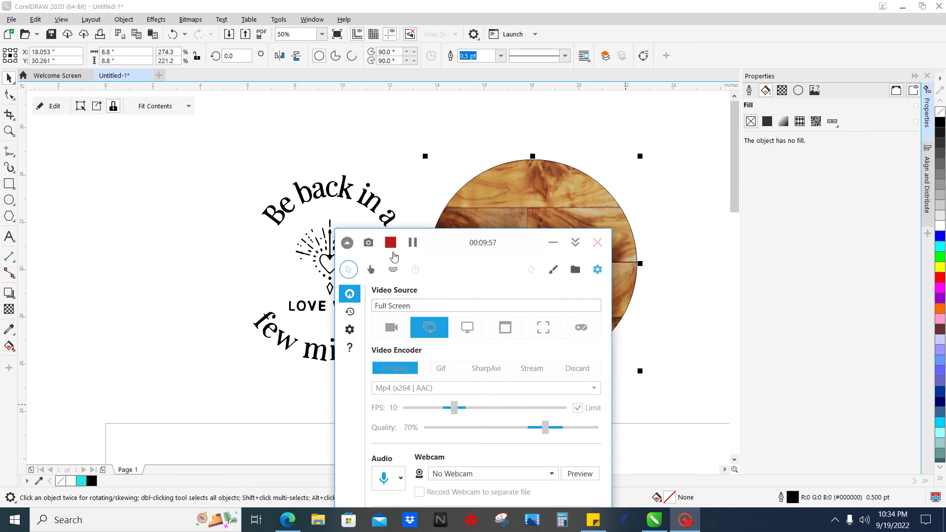